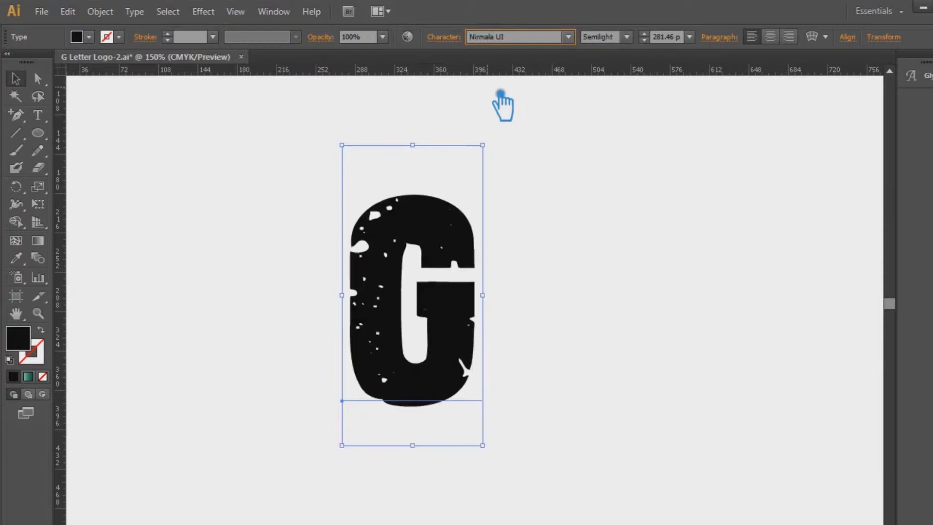
# - Set the letter G's font style to Bold in the Nirmala UI typeface
pyautogui.click(627, 37)
pyautogui.click(601, 84)
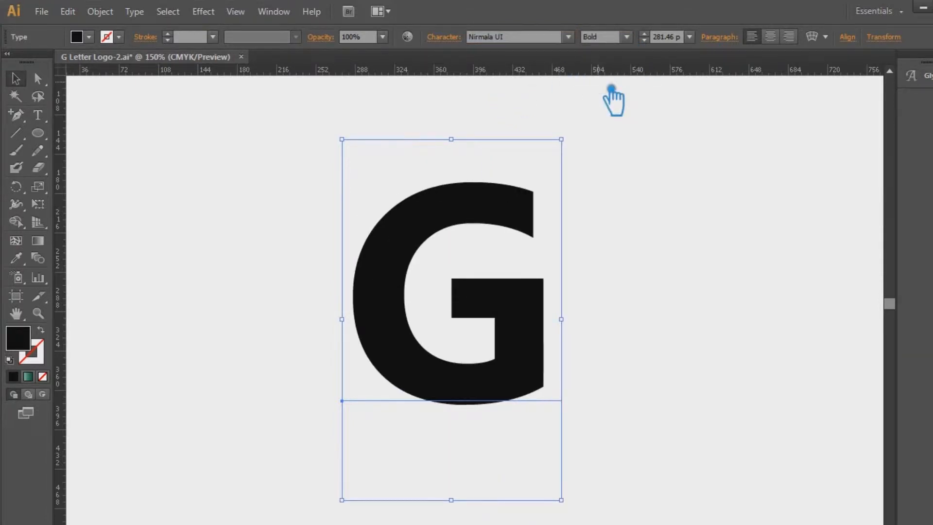
pyautogui.click(233, 136)
# - Enlarge the letter G and convert it to outlines
pyautogui.click(396, 250)
pyautogui.moveTo(577, 148); pyautogui.dragTo(601, 104)
pyautogui.moveTo(588, 322)
pyautogui.mouseDown()
pyautogui.moveTo(548, 381)
pyautogui.moveTo(611, 347)
pyautogui.mouseUp()
pyautogui.hotkey('ctrl', 'shift', 'o')
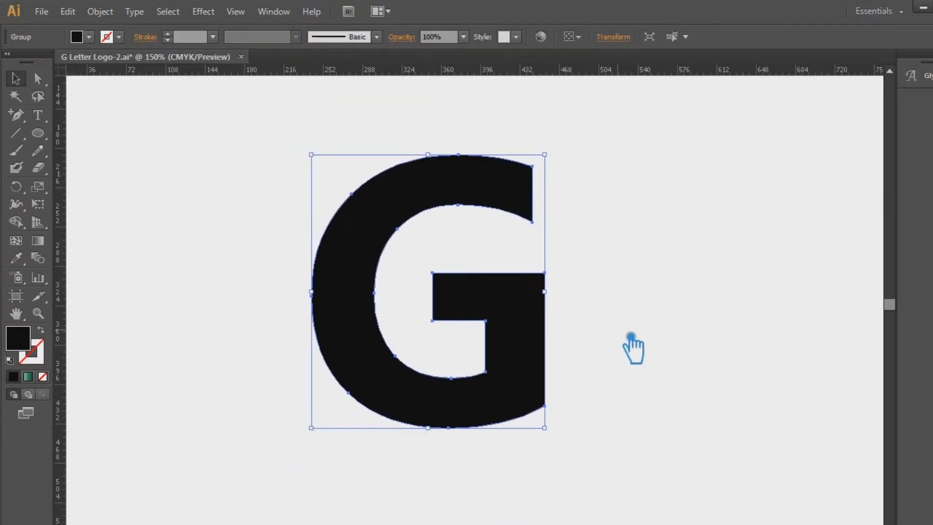
# - Show the guides and place a vertical guide along the right edge of the G
pyautogui.click(629, 337)
pyautogui.moveTo(60, 362); pyautogui.dragTo(564, 309)
pyautogui.hotkey('ctrl', ';')
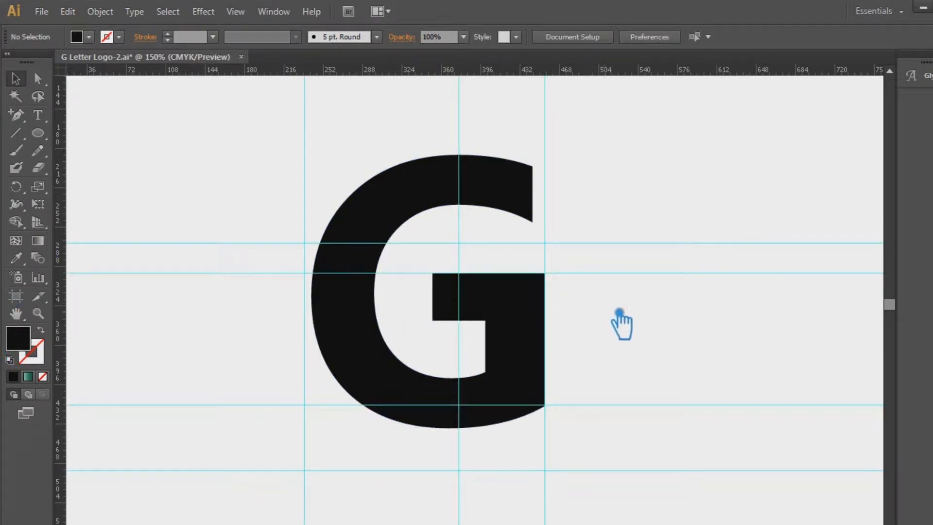
# - Move the two end anchor points of the G's upper arm out to the vertical guide at its right edge
pyautogui.click(546, 175)
pyautogui.press('a')
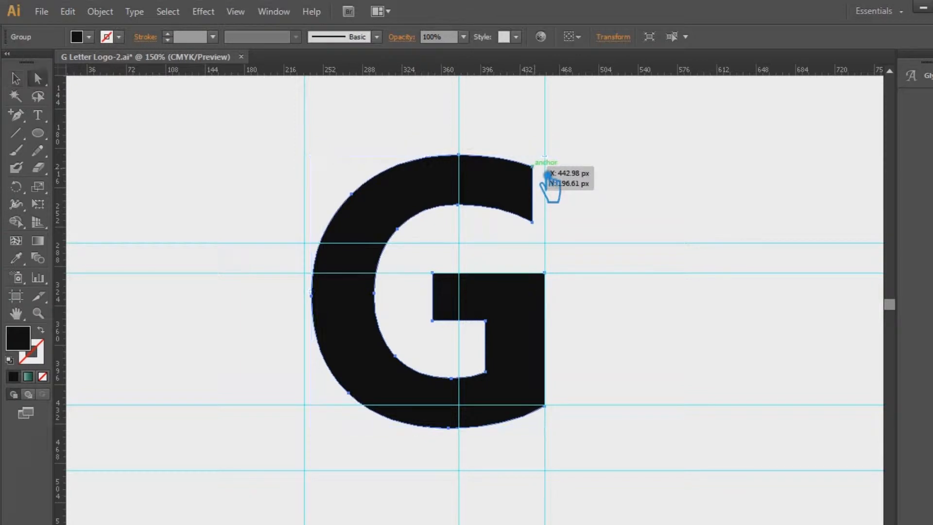
pyautogui.click(544, 175)
pyautogui.keyDown('shift'); pyautogui.click(544, 230); pyautogui.keyUp('shift')
pyautogui.moveTo(545, 174); pyautogui.dragTo(559, 178)
pyautogui.click(637, 186)
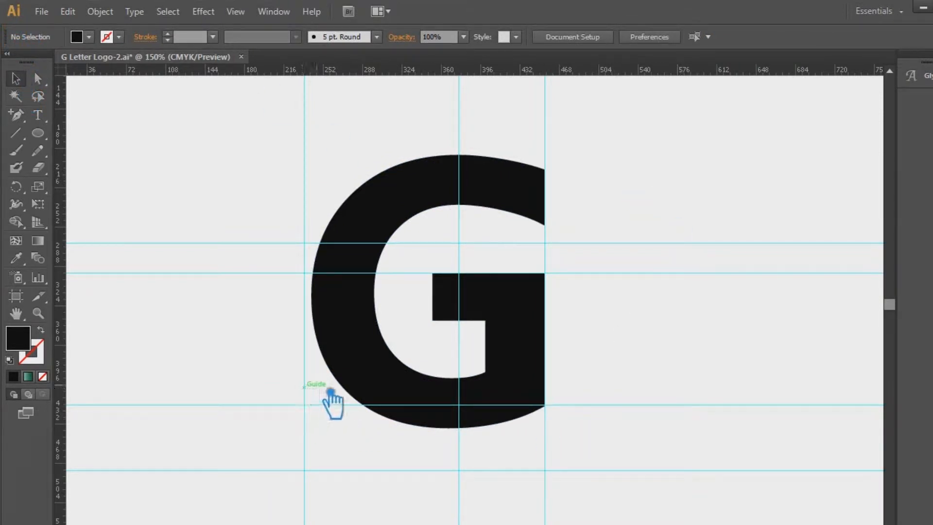
# - Unlock the guides, align the left vertical guide with the G's left edge, lock them again and save the document
pyautogui.rightClick(318, 381)
pyautogui.click(358, 321)
pyautogui.moveTo(323, 380); pyautogui.dragTo(324, 377)
pyautogui.rightClick(324, 377)
pyautogui.click(385, 301)
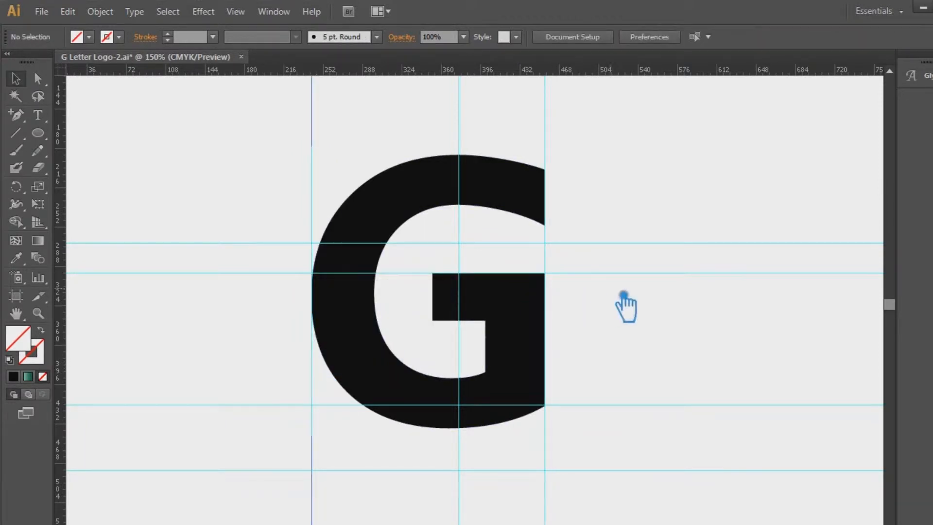
pyautogui.hotkey('ctrl', 's')
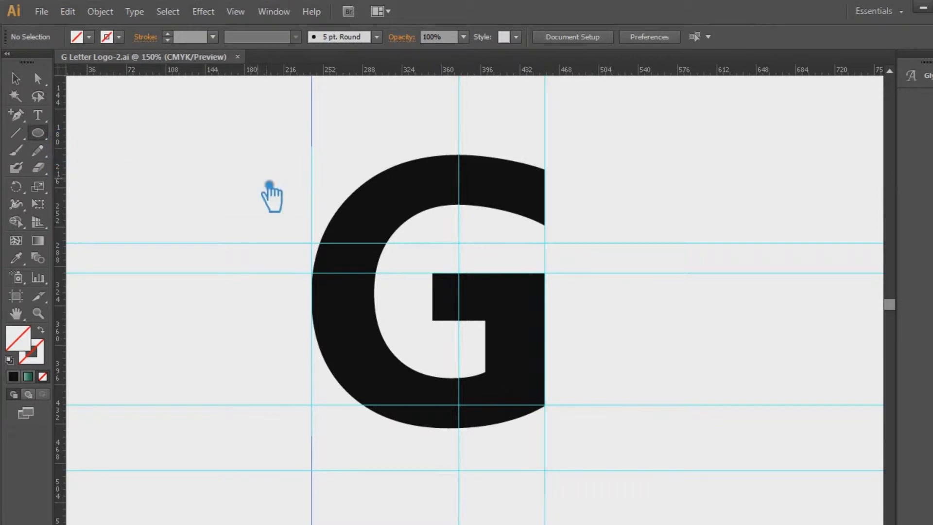
# - Draw a wide, flat ellipse over the upper left of the G and fill it with dark grey 4c4c4c
pyautogui.moveTo(134, 168); pyautogui.dragTo(459, 232)
pyautogui.click(22, 82)
pyautogui.click(13, 377)
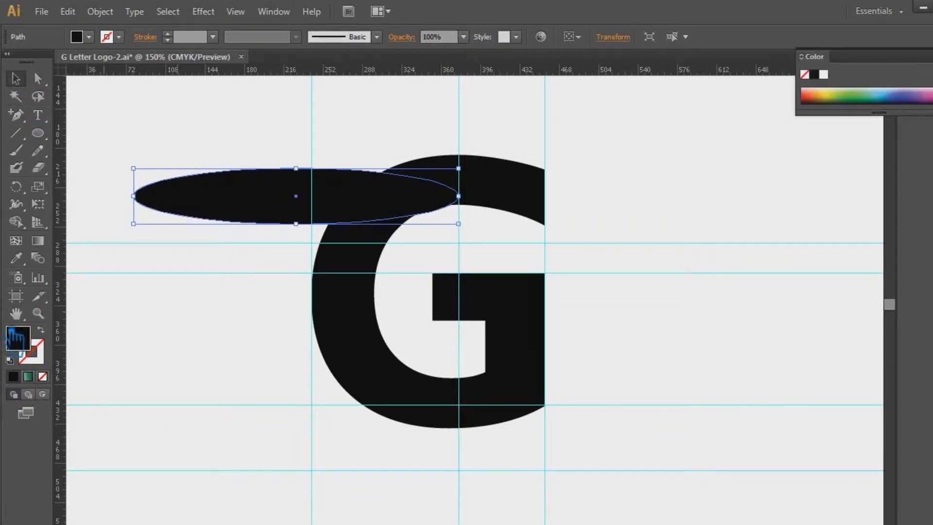
pyautogui.doubleClick(29, 345)
pyautogui.click(538, 322)
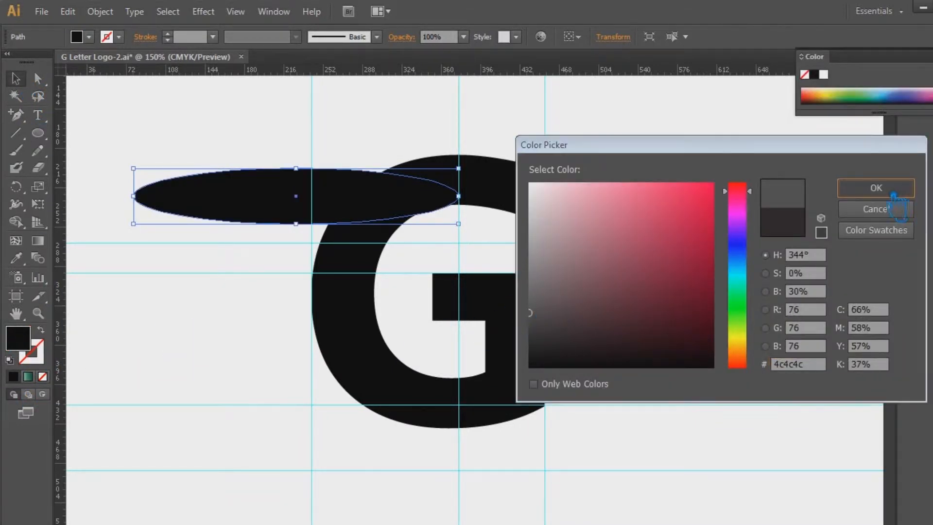
pyautogui.click(875, 188)
# - Tilt the grey ellipse upward to the right, center it across the G and adjust its length to extend past both sides
pyautogui.moveTo(478, 171); pyautogui.dragTo(435, 108)
pyautogui.moveTo(365, 187); pyautogui.dragTo(506, 221)
pyautogui.moveTo(596, 196); pyautogui.dragTo(700, 197)
pyautogui.moveTo(536, 198); pyautogui.dragTo(582, 216)
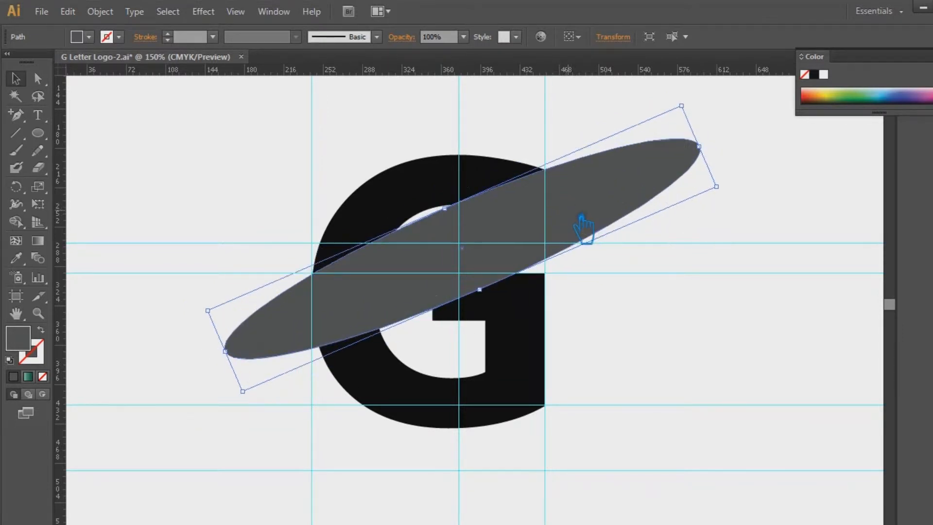
pyautogui.moveTo(730, 192); pyautogui.dragTo(684, 200)
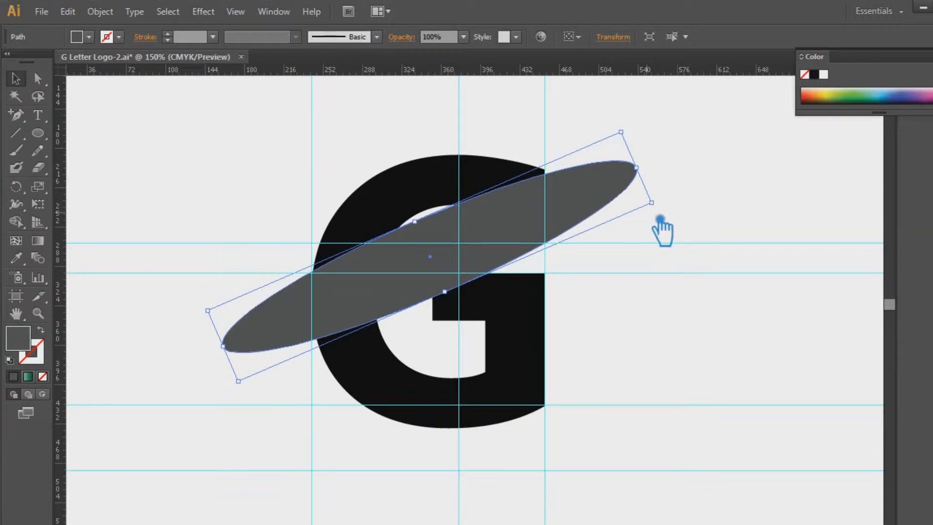
pyautogui.press('Delete')
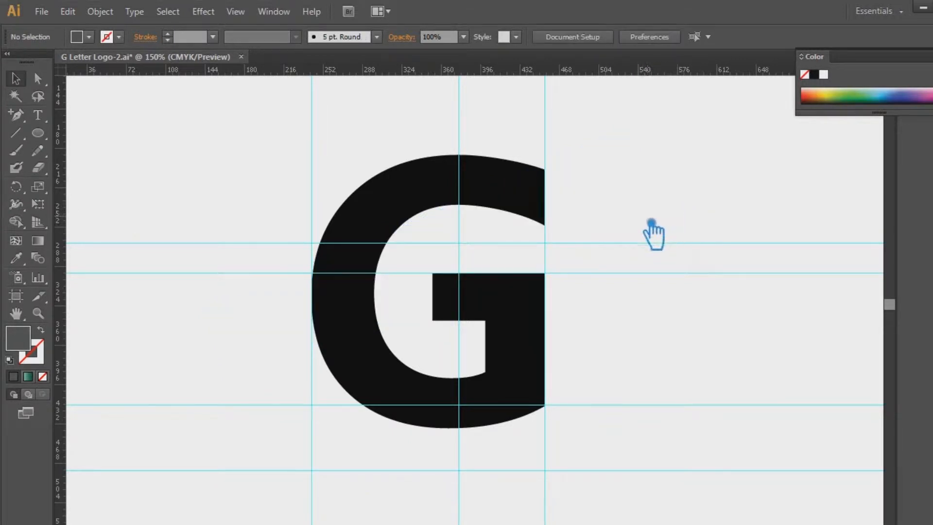
pyautogui.hotkey('ctrl', 'z')
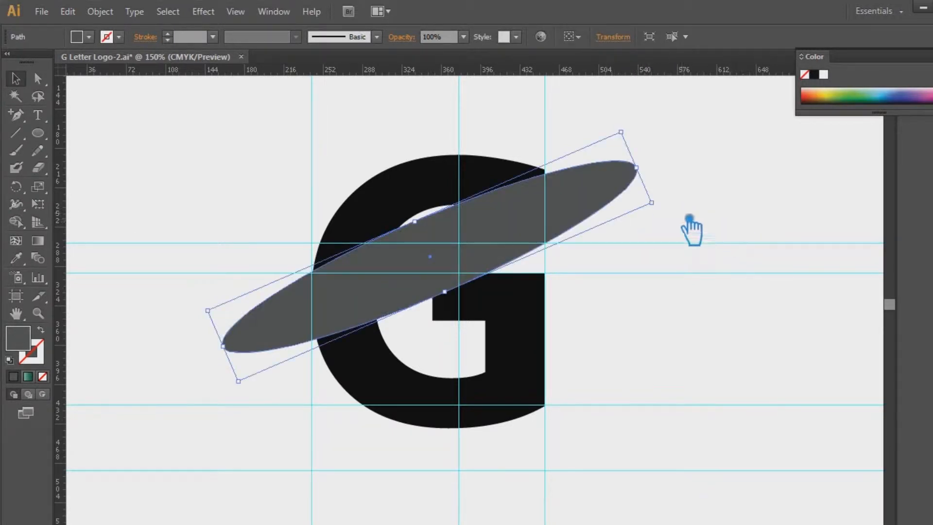
pyautogui.moveTo(633, 135); pyautogui.dragTo(634, 124)
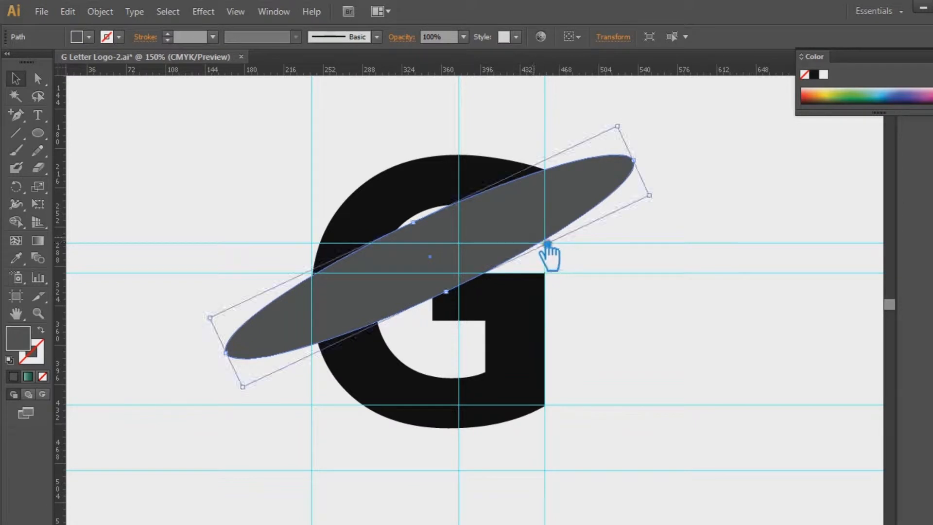
# - Duplicate the tilted ellipse below the original, scale the copy down and place it over the G's lower half
pyautogui.moveTo(541, 236); pyautogui.dragTo(573, 329)
pyautogui.moveTo(661, 227); pyautogui.dragTo(648, 250)
pyautogui.moveTo(557, 329); pyautogui.dragTo(553, 313)
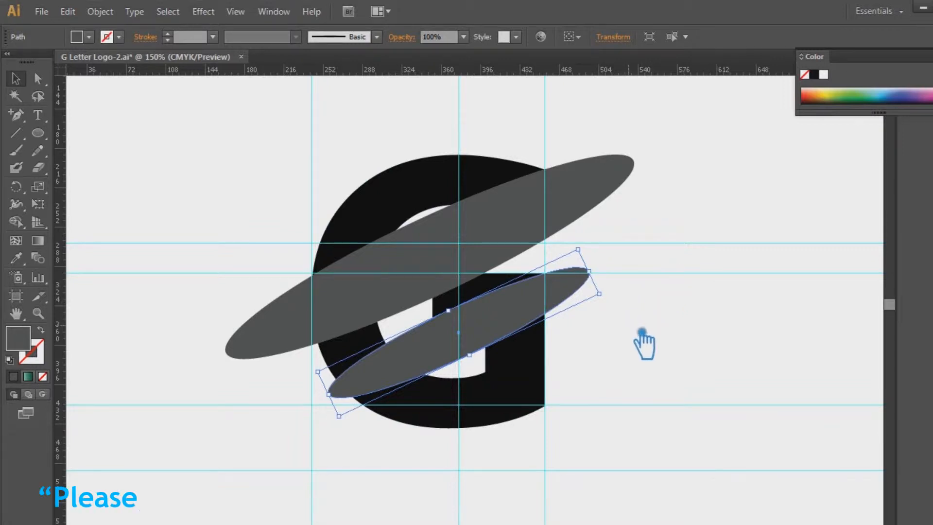
# - Fine-tune the lower ellipse's size and position so it spans from the G's lower left past its right guide
pyautogui.hotkey('ctrl', '=')
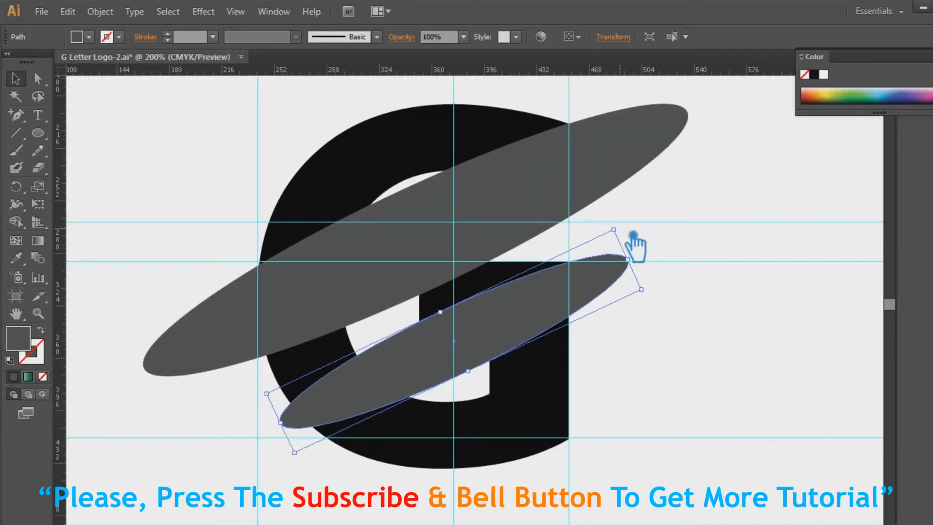
pyautogui.moveTo(558, 318)
pyautogui.mouseDown()
pyautogui.moveTo(537, 320)
pyautogui.moveTo(553, 320)
pyautogui.mouseUp()
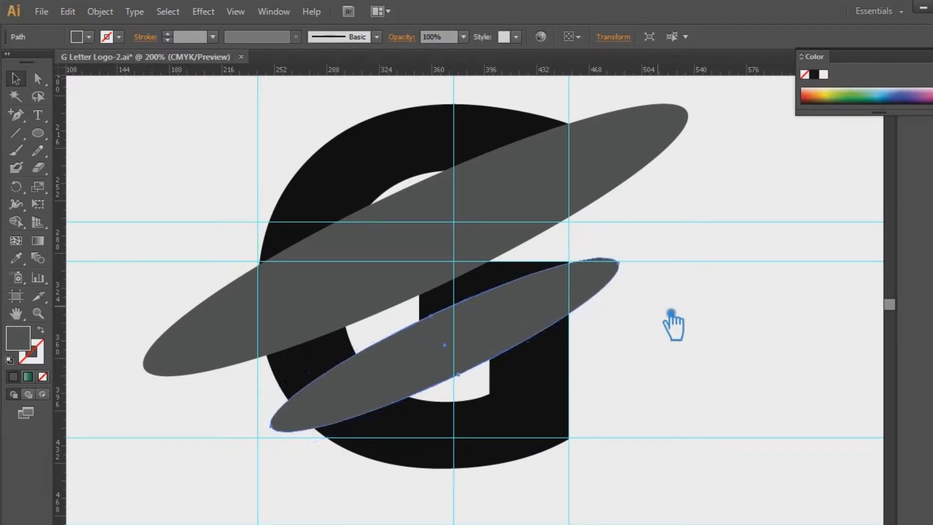
pyautogui.moveTo(618, 241); pyautogui.dragTo(625, 231)
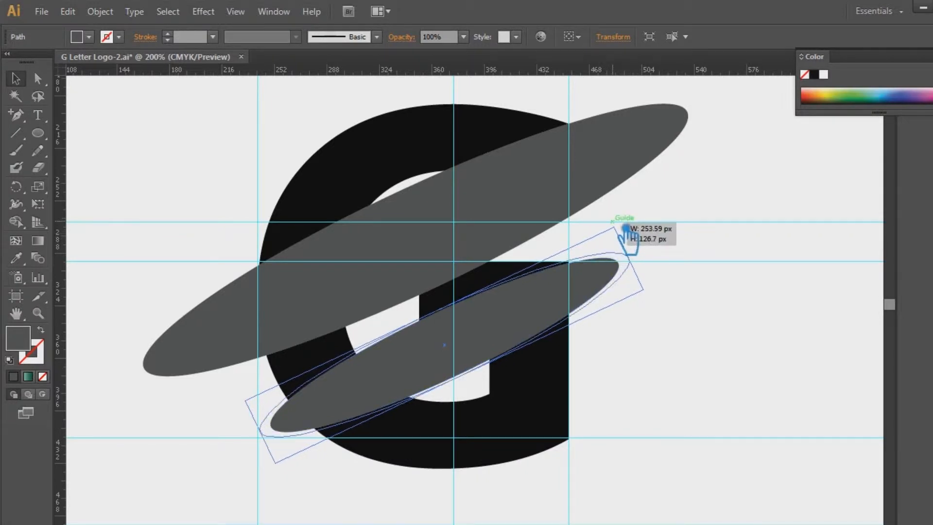
pyautogui.hotkey('ctrl', '+')
pyautogui.moveTo(659, 314); pyautogui.dragTo(660, 328)
pyautogui.moveTo(702, 292); pyautogui.dragTo(690, 286)
pyautogui.hotkey('ctrl', '-')
pyautogui.hotkey('ctrl', '-')
pyautogui.hotkey('ctrl', '-')
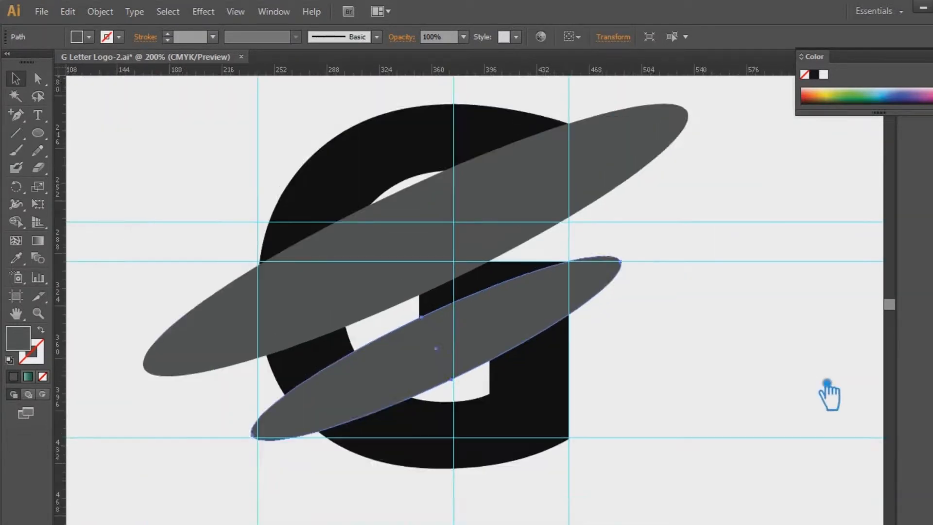
pyautogui.click(575, 205)
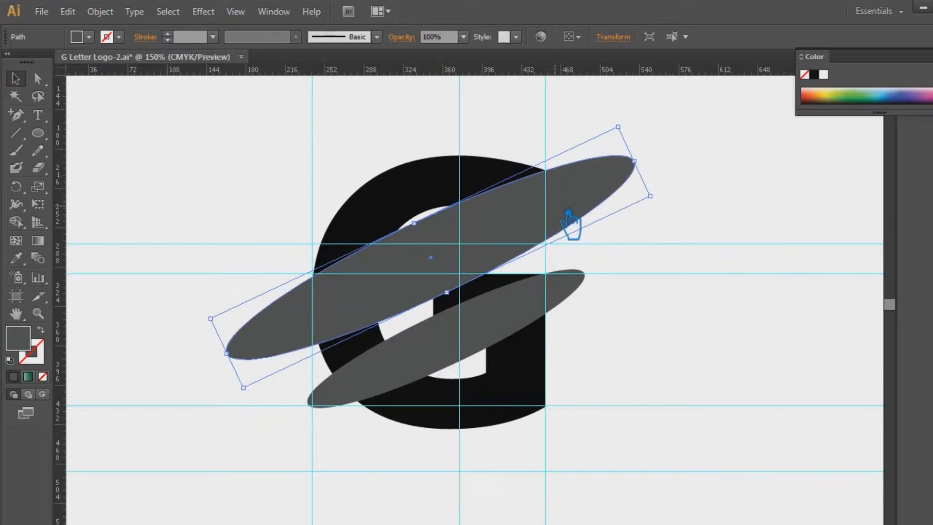
pyautogui.click(666, 326)
# - Duplicate the lower ellipse in place and shrink the copy against the original's upper edge
pyautogui.click(505, 333)
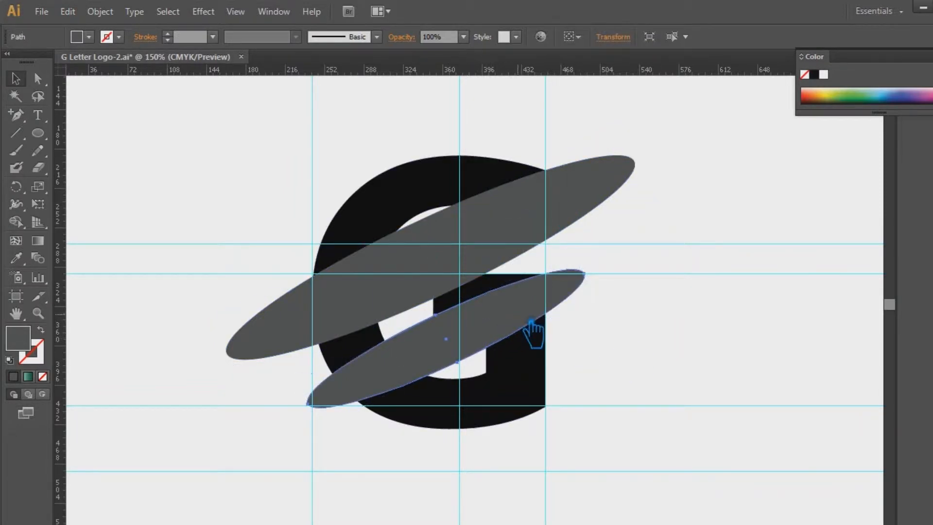
pyautogui.hotkey('ctrl', '+')
pyautogui.hotkey('ctrl', '+')
pyautogui.moveTo(685, 201); pyautogui.dragTo(673, 276)
pyautogui.moveTo(433, 389)
pyautogui.mouseDown()
pyautogui.moveTo(426, 373)
pyautogui.moveTo(440, 378)
pyautogui.mouseUp()
pyautogui.moveTo(215, 450)
pyautogui.mouseDown()
pyautogui.moveTo(205, 446)
pyautogui.moveTo(202, 456)
pyautogui.mouseUp()
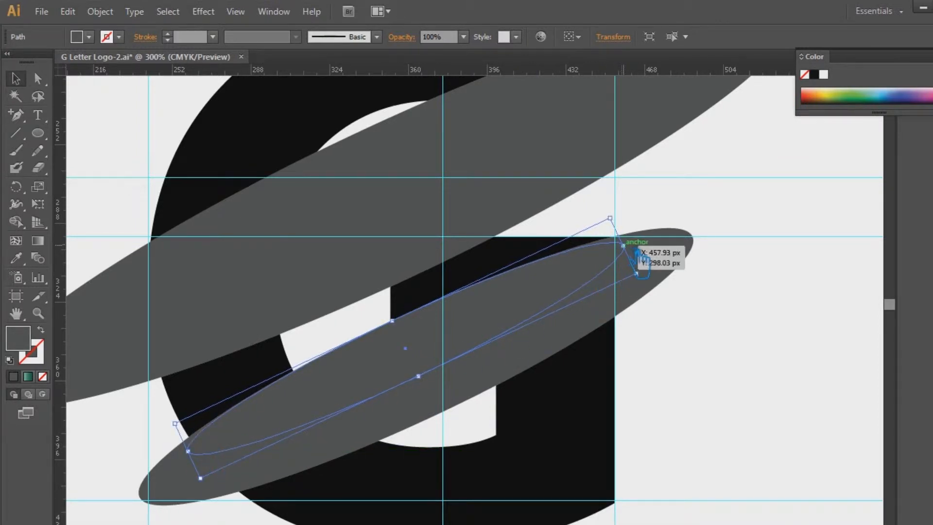
# - Fill the small inner ellipse with a darker brownish grey
pyautogui.doubleClick(24, 340)
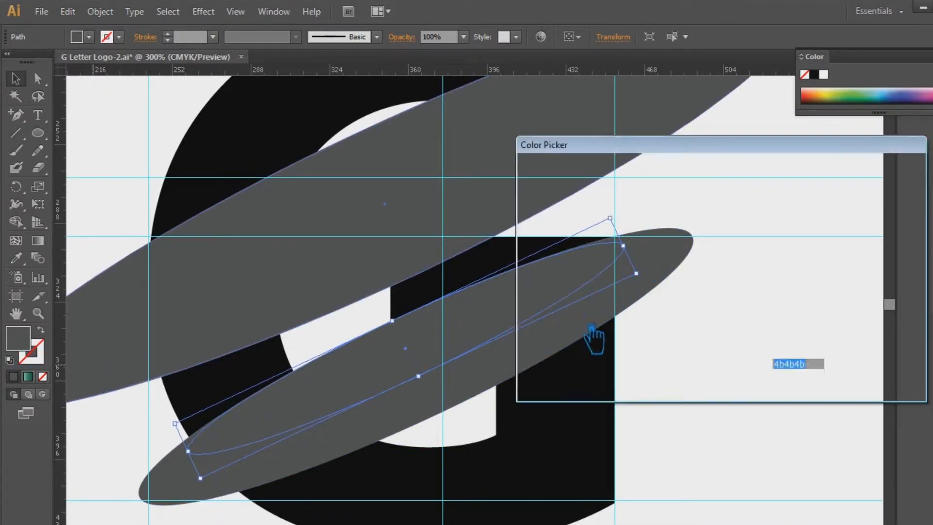
pyautogui.click(876, 188)
pyautogui.click(826, 235)
# - Duplicate the large upper ellipse in place and scale the copy down inside it
pyautogui.click(425, 185)
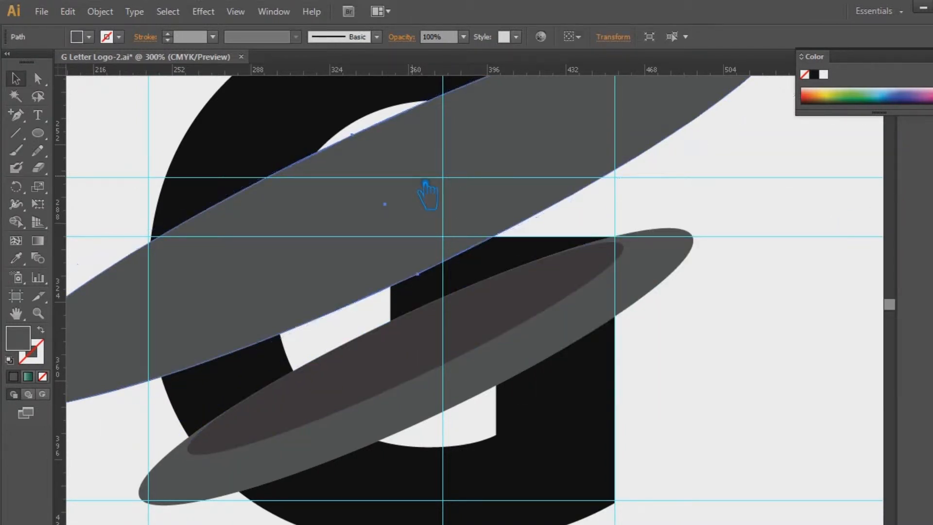
pyautogui.hotkey('ctrl', '-')
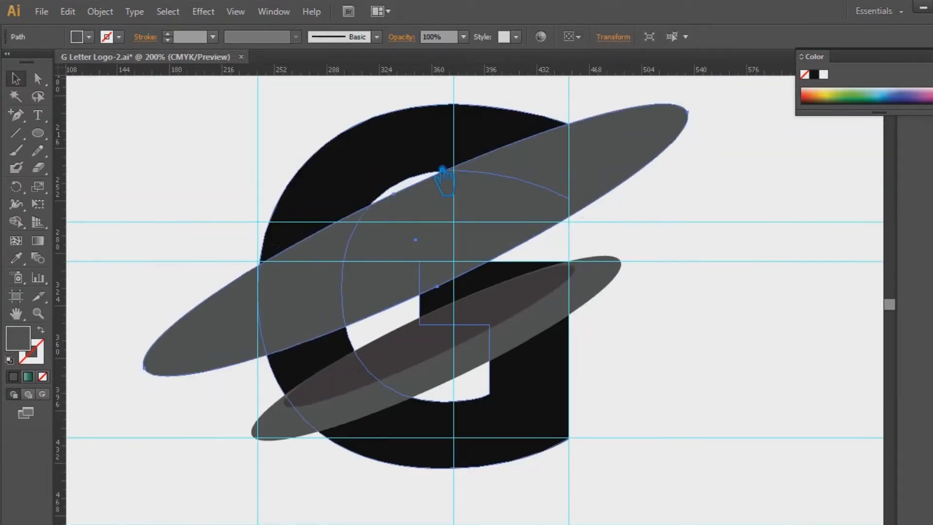
pyautogui.moveTo(722, 162); pyautogui.dragTo(615, 199)
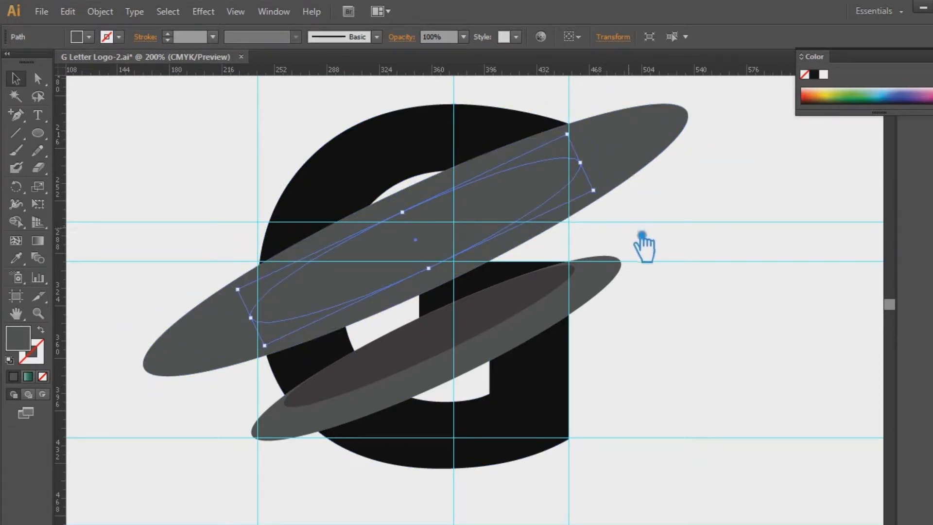
# - Move the upper inner ellipse down to the large ellipse's lower edge and stretch both of its ends outward
pyautogui.press('Down')
pyautogui.press('Down')
pyautogui.press('Down')
pyautogui.press('Down')
pyautogui.press('Down')
pyautogui.press('Down')
pyautogui.press('Down')
pyautogui.press('Down')
pyautogui.press('Down')
pyautogui.press('Down')
pyautogui.press('Down')
pyautogui.press('Down')
pyautogui.press('Down')
pyautogui.press('Down')
pyautogui.press('Down')
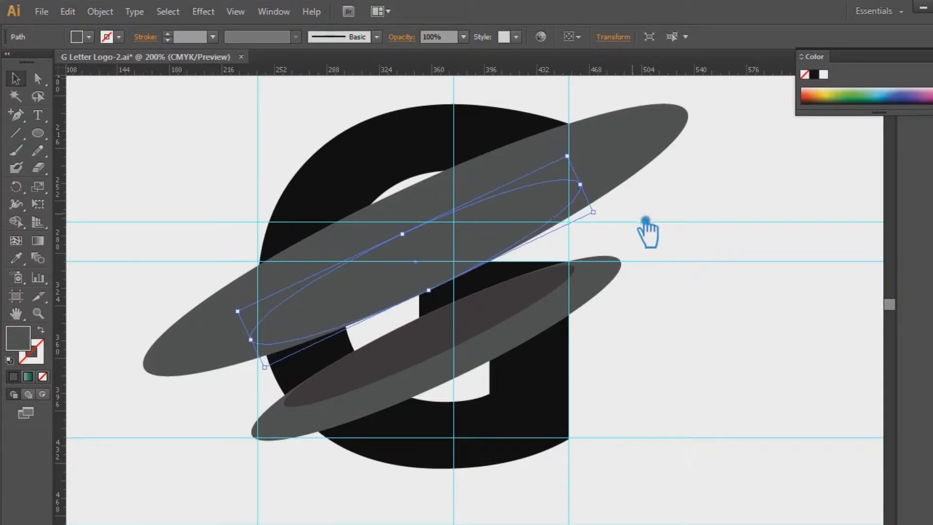
pyautogui.moveTo(580, 184); pyautogui.dragTo(631, 158)
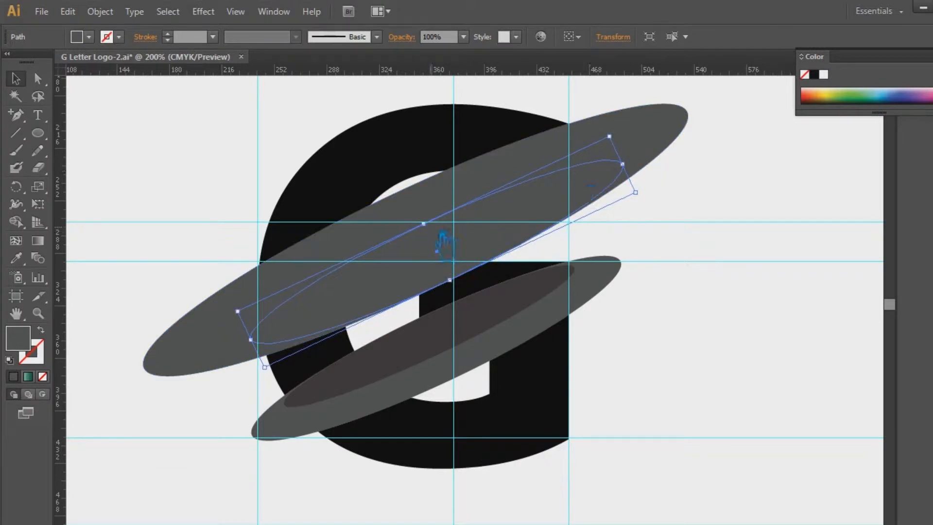
pyautogui.moveTo(263, 351); pyautogui.dragTo(231, 363)
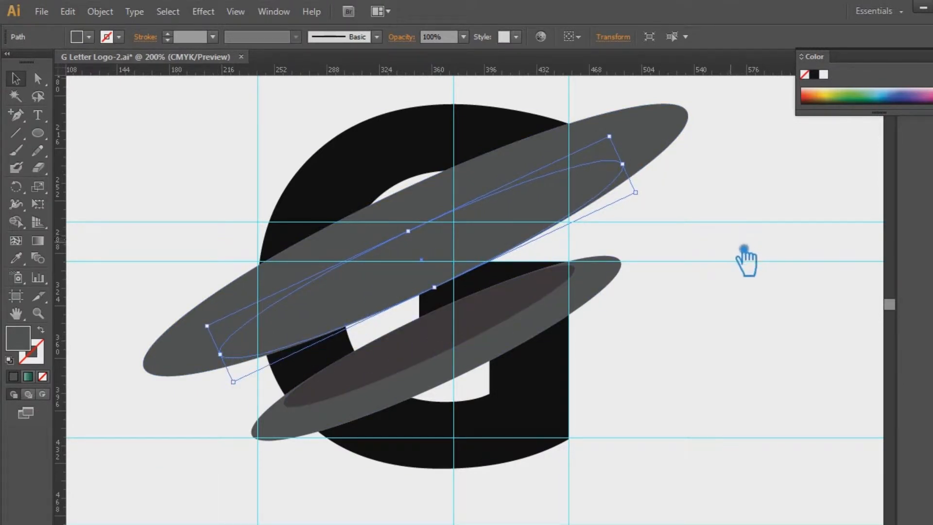
pyautogui.click(765, 236)
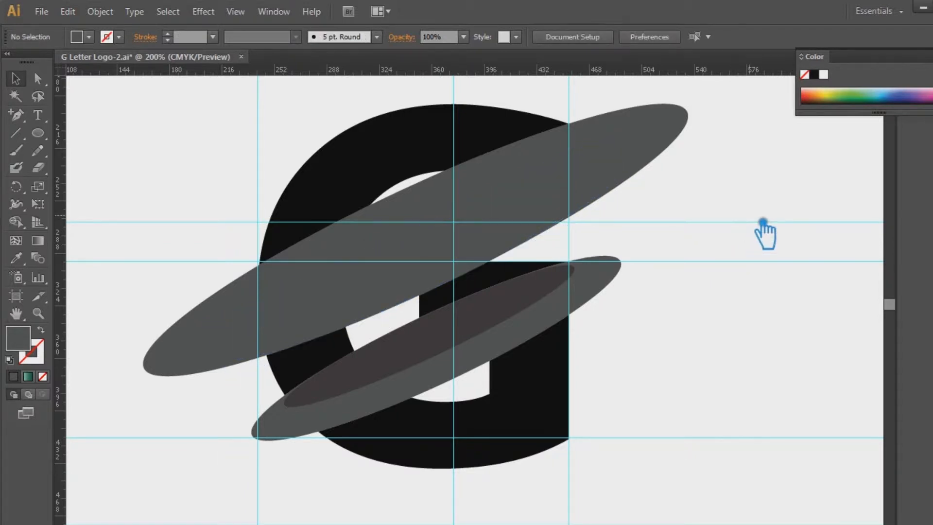
# - Select the G and all four ellipses, divide them with Pathfinder and ungroup the pieces
pyautogui.click(412, 358)
pyautogui.keyDown('shift'); pyautogui.click(343, 423); pyautogui.keyUp('shift')
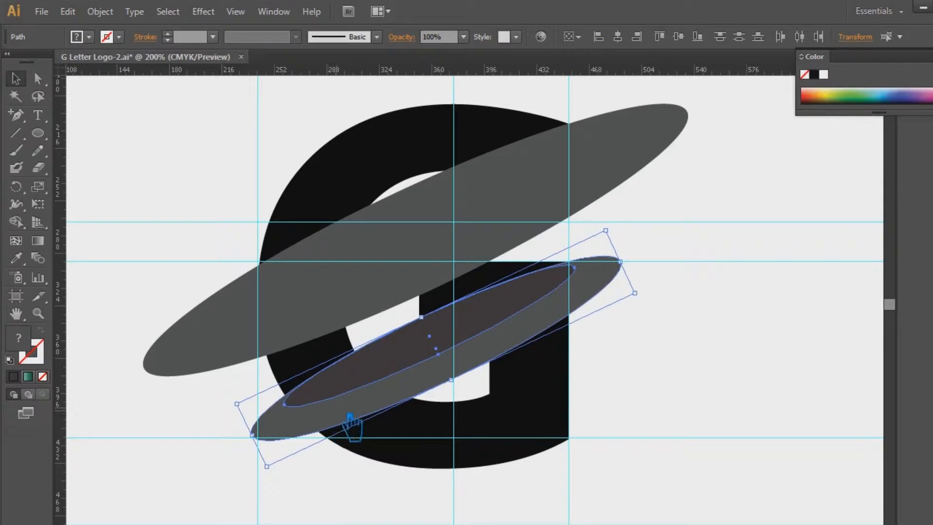
pyautogui.moveTo(248, 123); pyautogui.dragTo(677, 462)
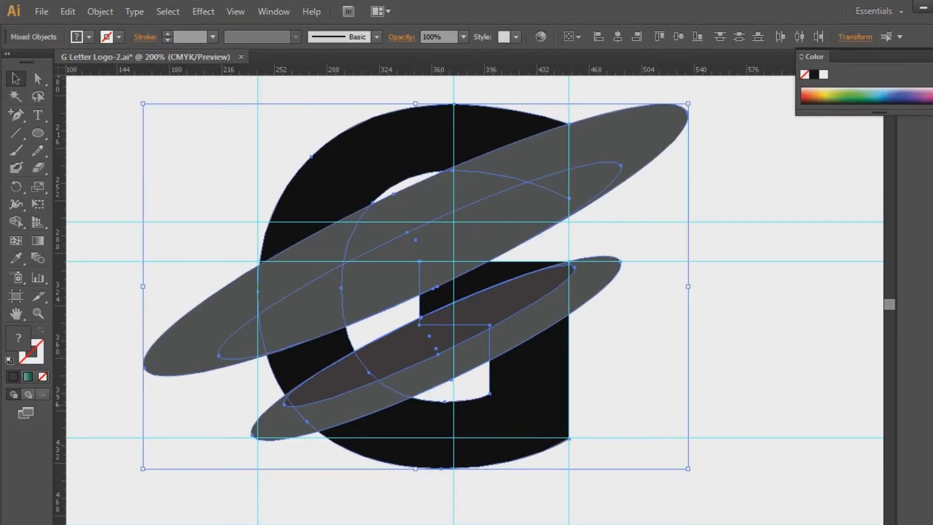
pyautogui.click(931, 335)
pyautogui.click(809, 406)
pyautogui.click(930, 336)
pyautogui.click(758, 306)
pyautogui.rightClick(375, 253)
pyautogui.click(410, 348)
pyautogui.click(707, 243)
# - Delete the inner ellipse pieces within the large upper ellipse, opening it into a ring across the G
pyautogui.click(417, 263)
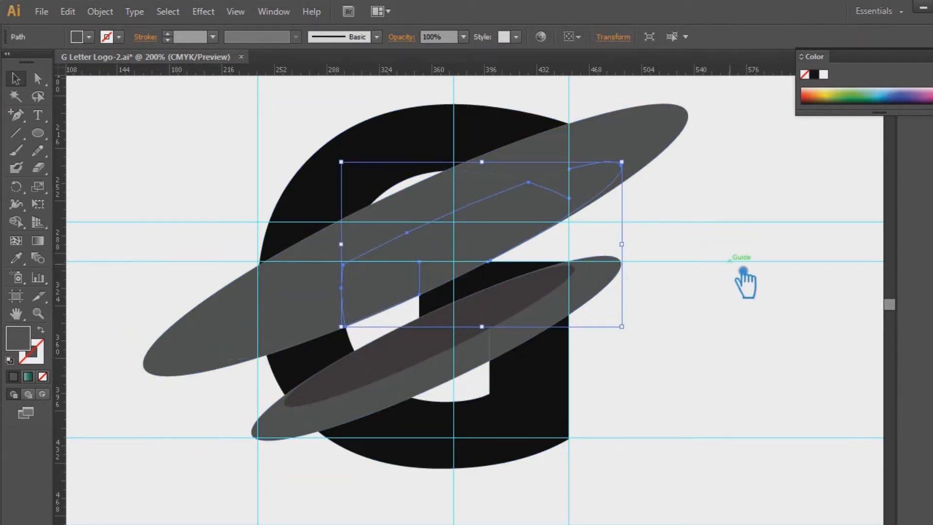
pyautogui.press('Delete')
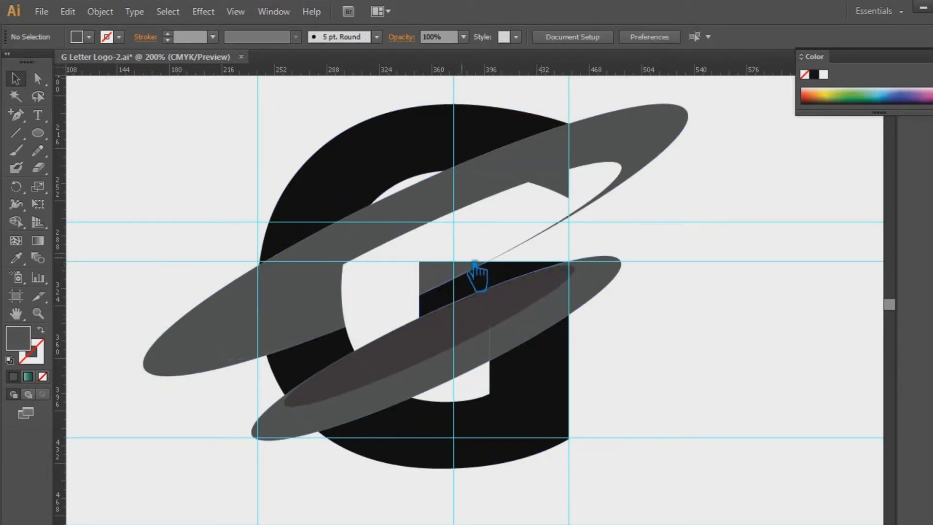
pyautogui.click(341, 313)
pyautogui.press('Delete')
pyautogui.click(269, 343)
pyautogui.press('Delete')
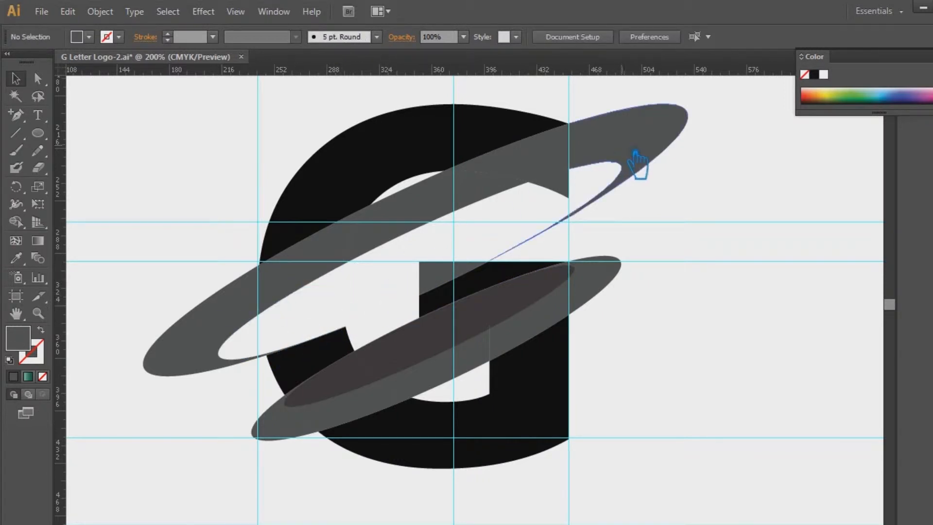
# - Delete the inner ellipse pieces and leftover fragments within the lower ellipse, opening it into a ring across the G
pyautogui.click(431, 355)
pyautogui.press('Delete')
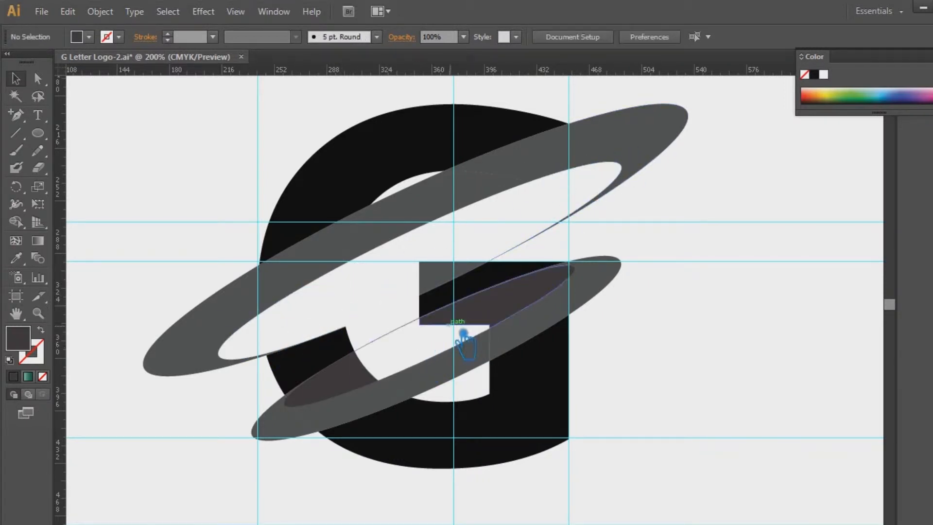
pyautogui.click(450, 326)
pyautogui.press('Delete')
pyautogui.click(474, 323)
pyautogui.press('Delete')
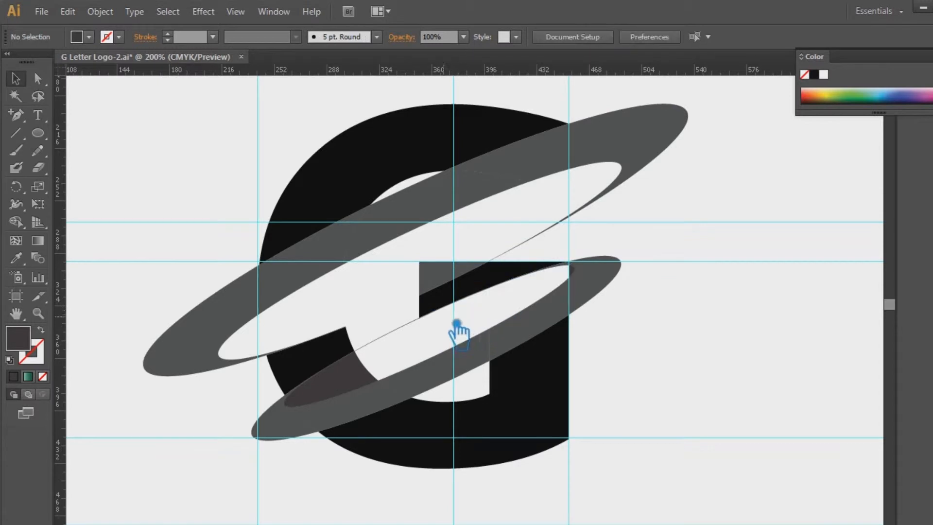
pyautogui.click(393, 350)
pyautogui.press('Delete')
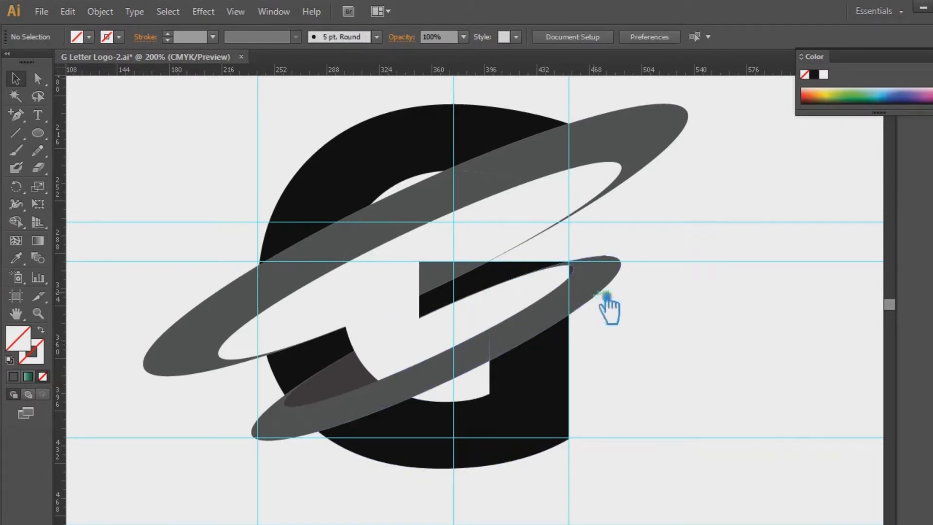
pyautogui.click(350, 385)
pyautogui.press('Delete')
pyautogui.click(286, 400)
pyautogui.press('Delete')
# - Delete the gray leftover piece above the G's black crossbar
pyautogui.moveTo(704, 298); pyautogui.dragTo(682, 318)
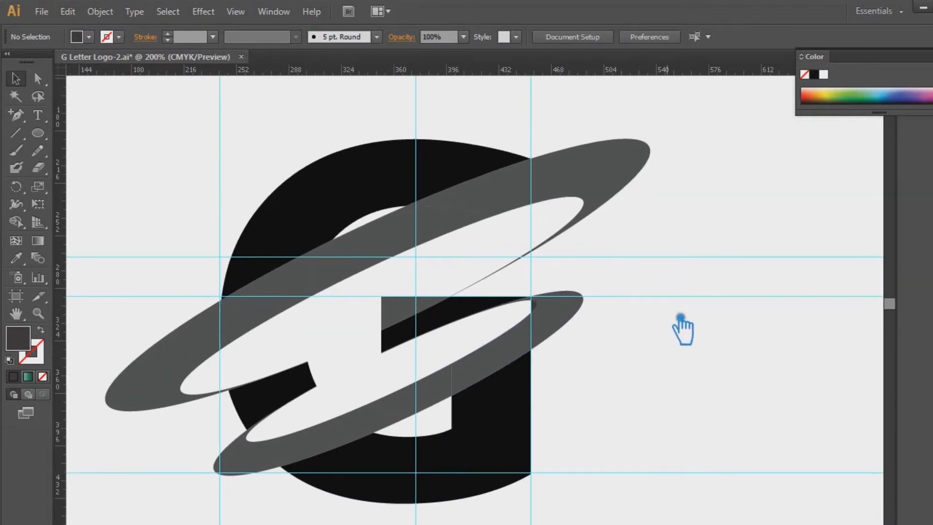
pyautogui.click(413, 322)
pyautogui.press('Delete')
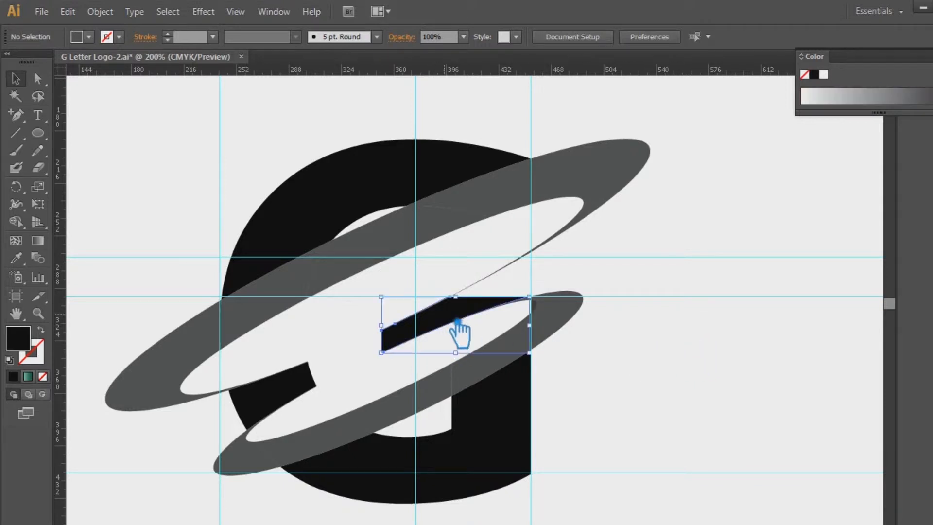
pyautogui.click(502, 283)
pyautogui.keyDown('shift'); pyautogui.click(430, 239); pyautogui.keyUp('shift')
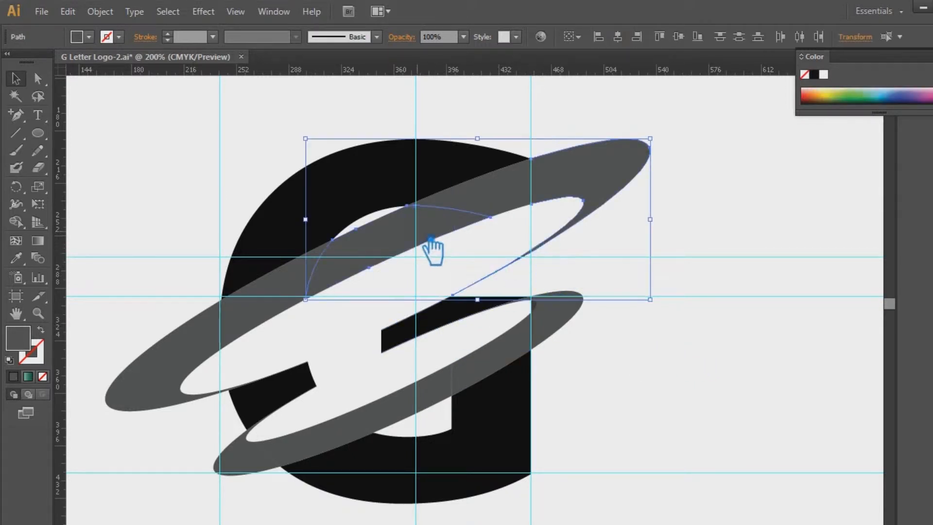
pyautogui.press('Delete')
pyautogui.hotkey('ctrl', 'z')
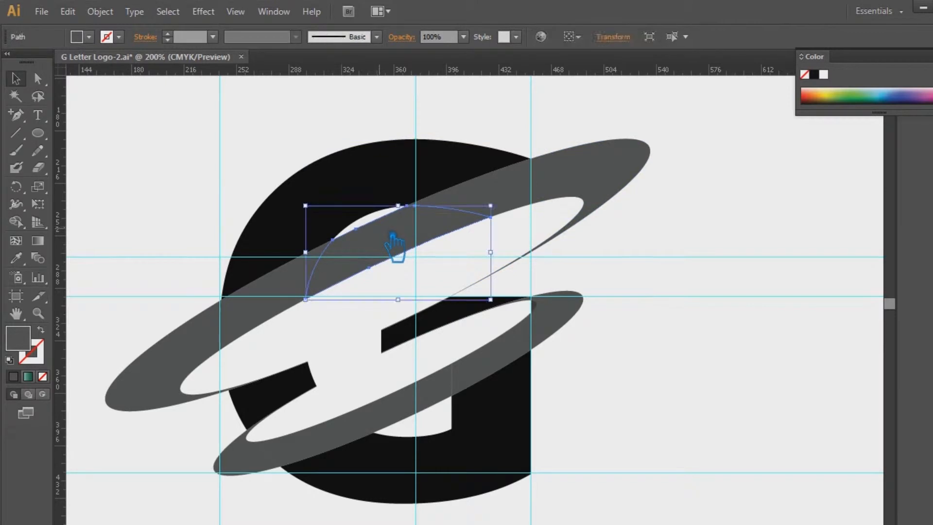
pyautogui.press('Delete')
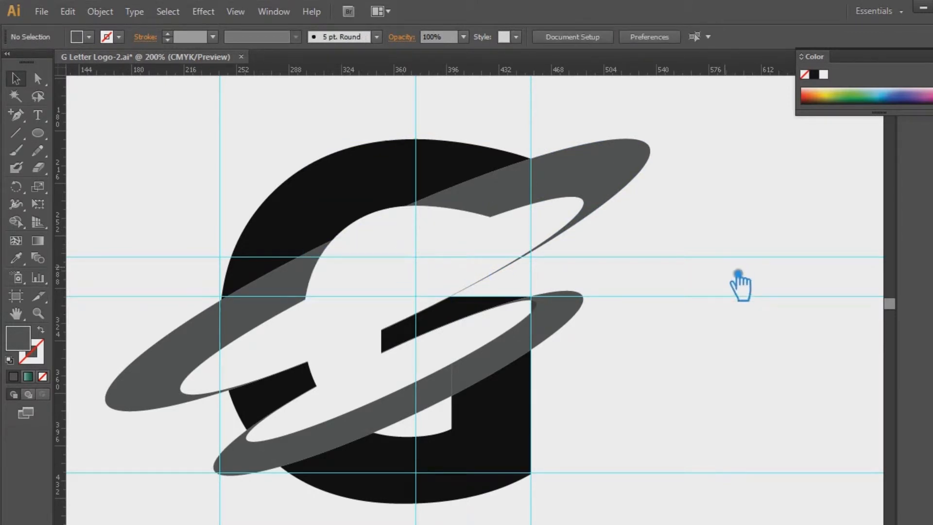
pyautogui.hotkey('ctrl', 'z')
pyautogui.press('Delete')
pyautogui.hotkey('ctrl', 'z')
# - Select all the pieces of the upper ring and unite them into one shape with Pathfinder
pyautogui.keyDown('shift'); pyautogui.click(387, 263); pyautogui.keyUp('shift')
pyautogui.keyDown('shift'); pyautogui.click(529, 198); pyautogui.keyUp('shift')
pyautogui.keyDown('shift'); pyautogui.click(593, 182); pyautogui.keyUp('shift')
pyautogui.keyDown('shift'); pyautogui.click(189, 346); pyautogui.keyUp('shift')
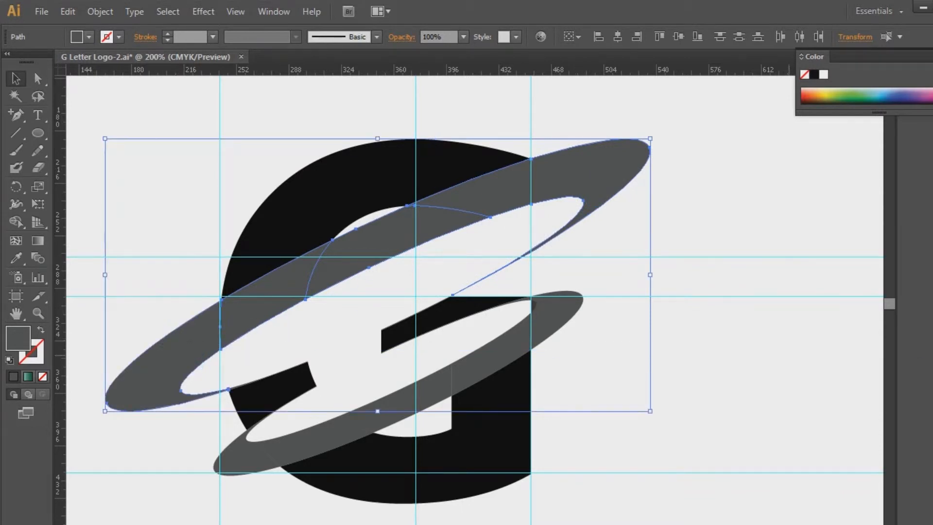
pyautogui.hotkey('shift', 'ctrl', 'F9')
pyautogui.click(820, 373)
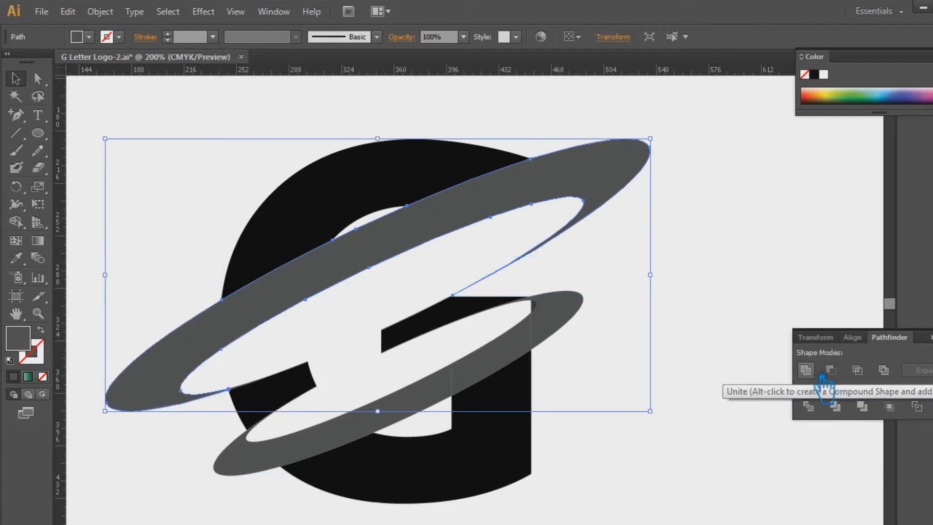
pyautogui.click(856, 253)
# - Select all the pieces of the lower ring, unite them with Pathfinder and close the Pathfinder options
pyautogui.click(523, 359)
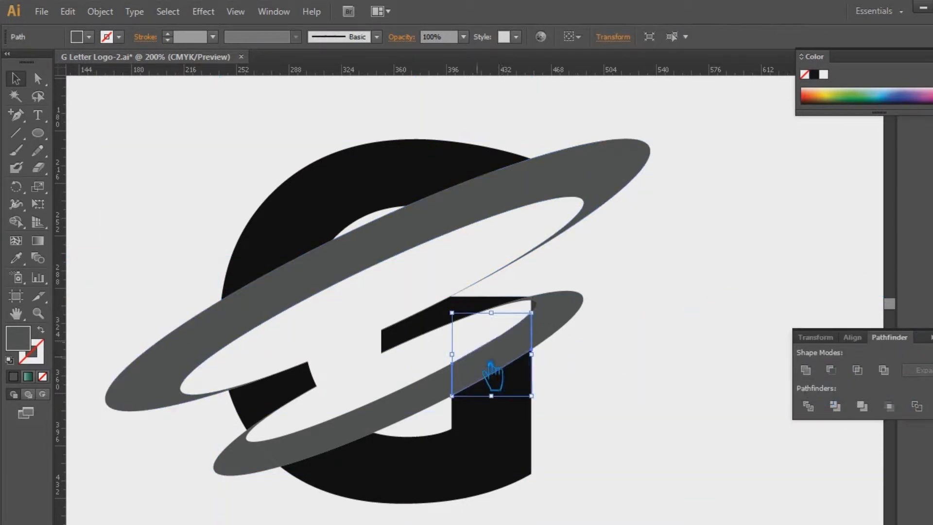
pyautogui.keyDown('shift'); pyautogui.click(325, 423); pyautogui.keyUp('shift')
pyautogui.keyDown('shift'); pyautogui.click(313, 440); pyautogui.keyUp('shift')
pyautogui.keyDown('shift'); pyautogui.click(249, 455); pyautogui.keyUp('shift')
pyautogui.keyDown('shift'); pyautogui.click(576, 308); pyautogui.keyUp('shift')
pyautogui.click(805, 370)
pyautogui.click(746, 283)
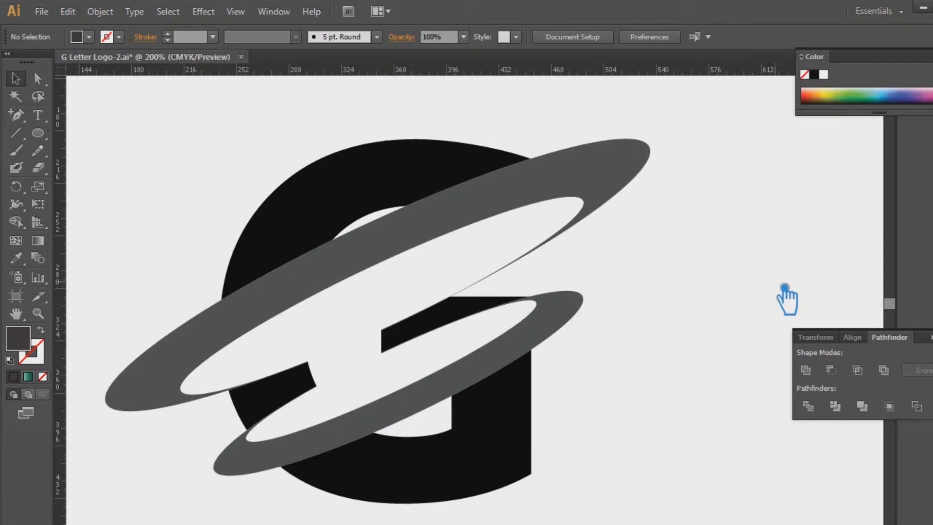
pyautogui.click(932, 333)
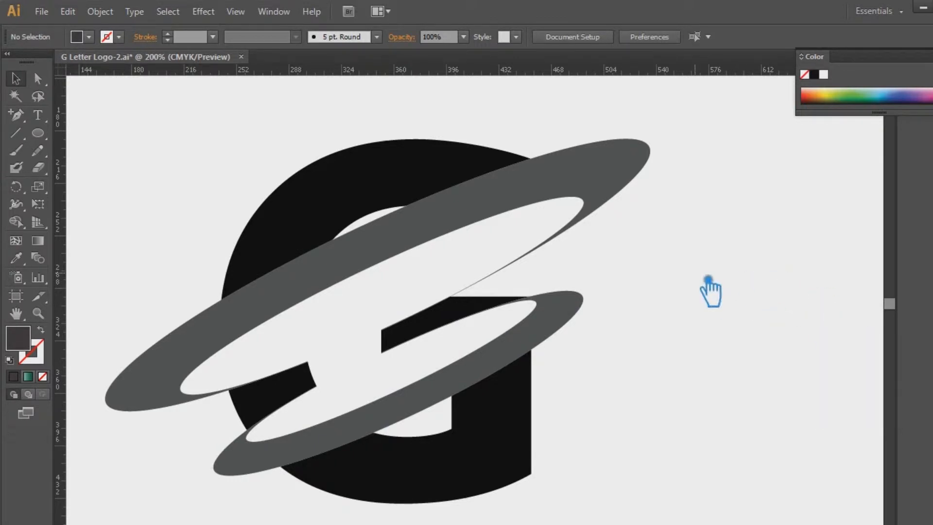
# - Try deleting the G's black crossbar piece and the two thin slivers along its edges
pyautogui.click(358, 192)
pyautogui.click(671, 335)
pyautogui.click(403, 335)
pyautogui.press('Delete')
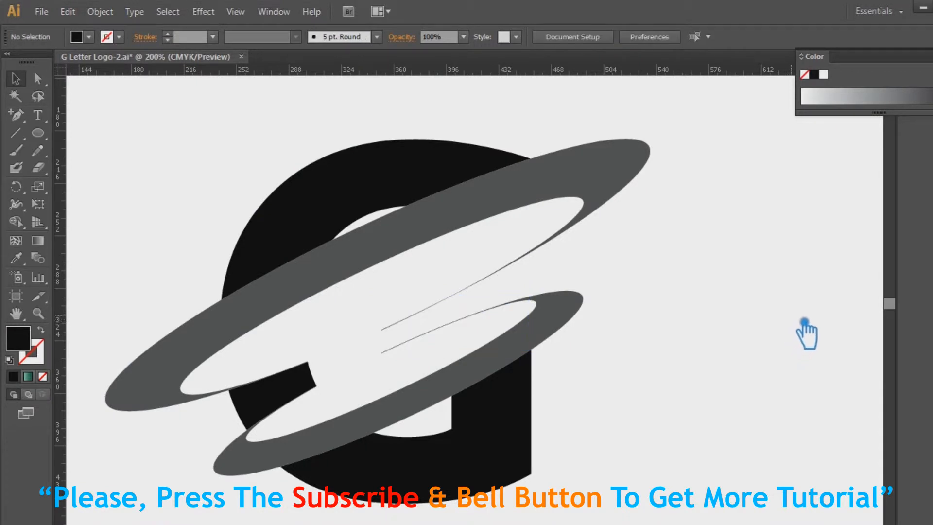
pyautogui.click(803, 323)
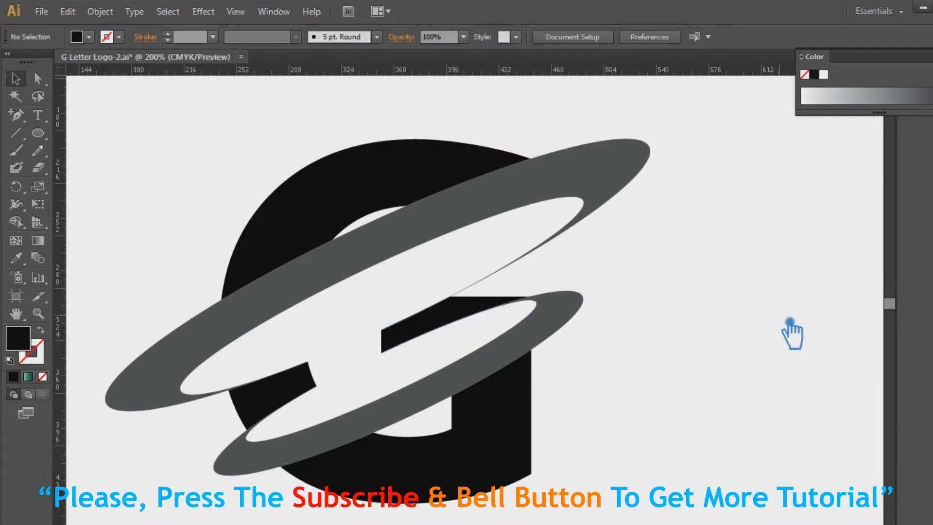
pyautogui.click(459, 304)
pyautogui.click(449, 317)
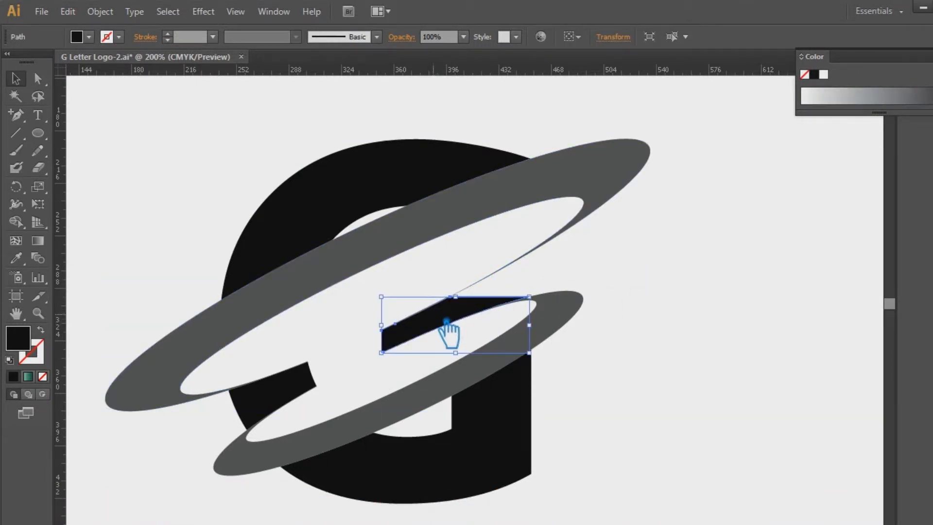
pyautogui.press('Delete')
pyautogui.click(435, 337)
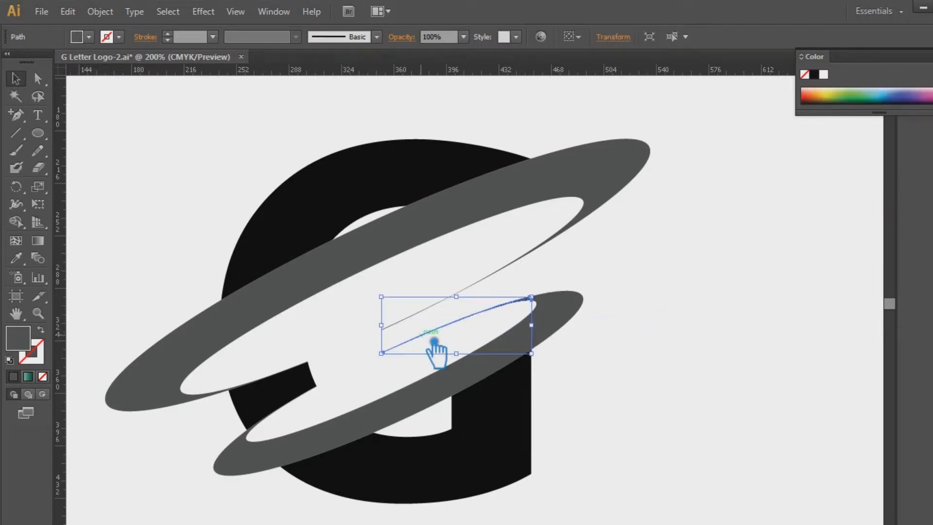
pyautogui.press('Delete')
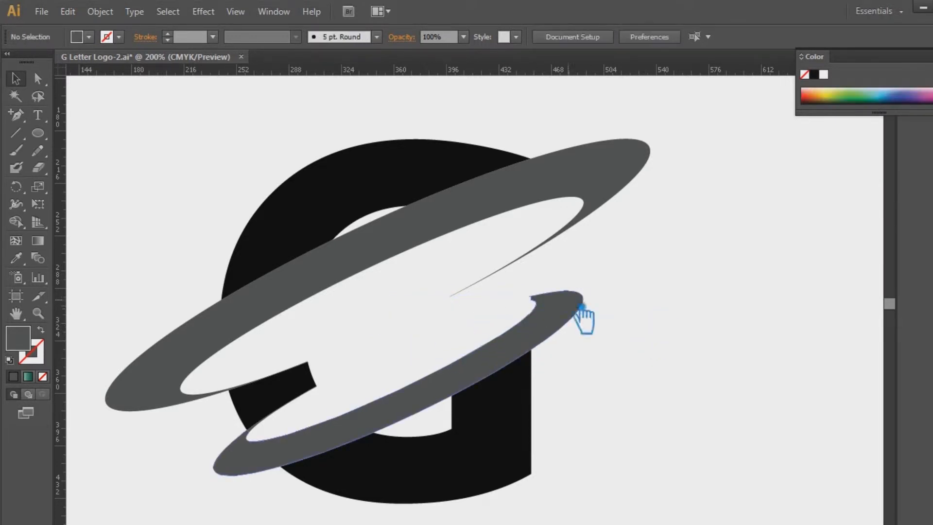
pyautogui.click(456, 294)
pyautogui.click(695, 288)
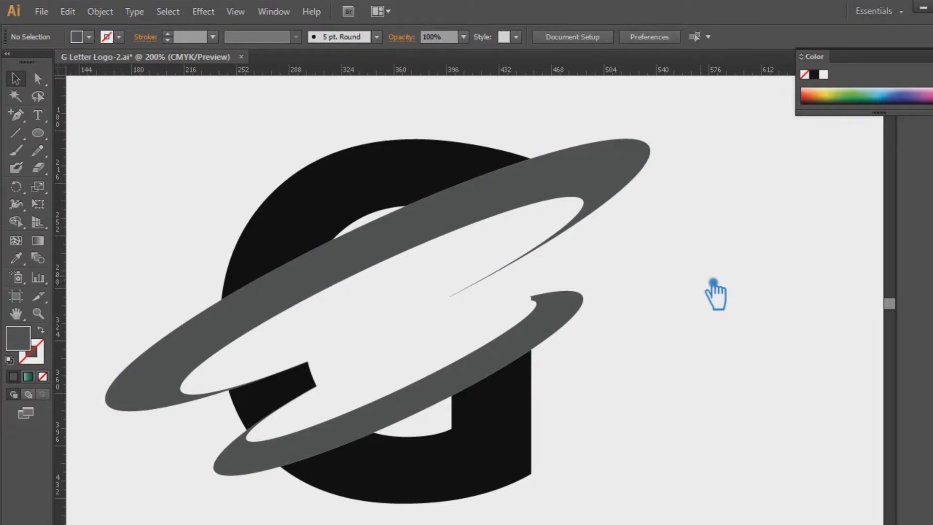
# - Undo the deletion of the two thin slivers along the crossbar's edges
pyautogui.hotkey('ctrl', 'z')
pyautogui.hotkey('ctrl', 'z')
pyautogui.click(713, 284)
pyautogui.hotkey('ctrl', 'shift', 'z')
pyautogui.hotkey('ctrl', 'shift', 'z')
pyautogui.hotkey('ctrl', 'z')
pyautogui.hotkey('ctrl', 'shift', 'z')
pyautogui.click(708, 302)
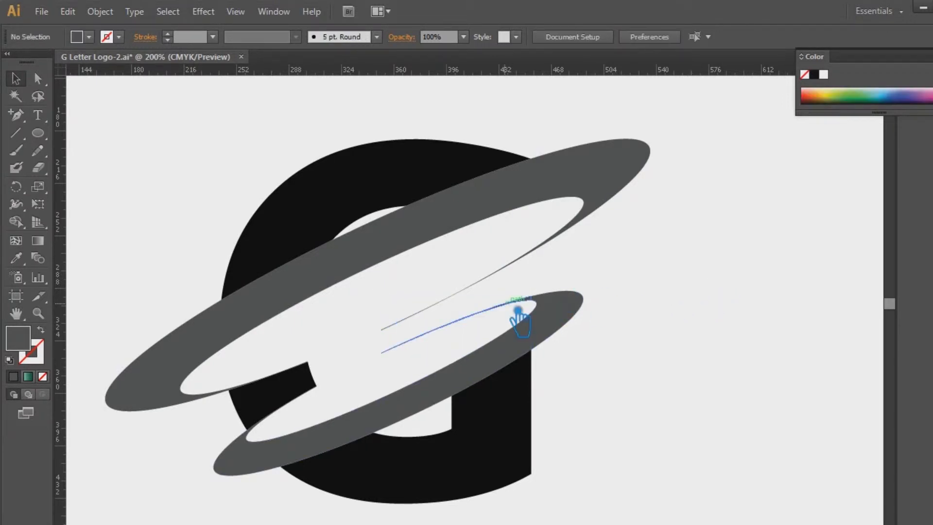
# - Select the thin sliver along the crossbar's lower edge and the lower ring, and unite them with Pathfinder
pyautogui.click(526, 303)
pyautogui.keyDown('shift'); pyautogui.click(577, 309); pyautogui.keyUp('shift')
pyautogui.click(932, 336)
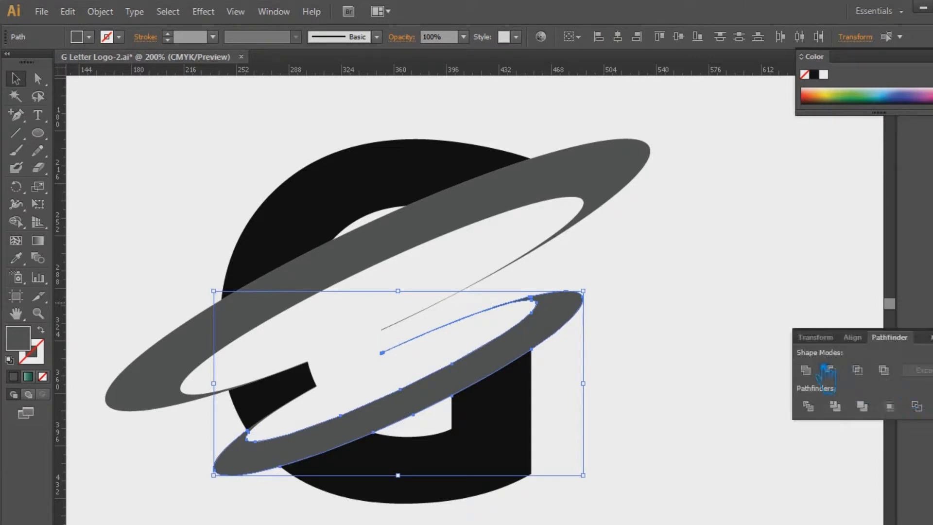
pyautogui.click(808, 371)
pyautogui.click(932, 336)
pyautogui.click(705, 313)
# - Try deleting the crossbar's upper sliver, and undo the deletions to restore the G's black crossbar piece
pyautogui.click(459, 304)
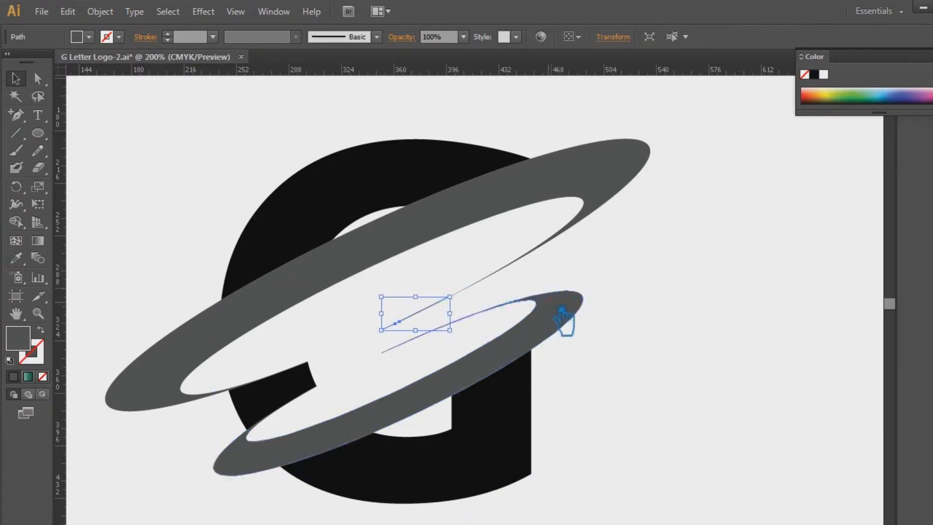
pyautogui.press('Delete')
pyautogui.hotkey('ctrl', 'z')
pyautogui.click(700, 264)
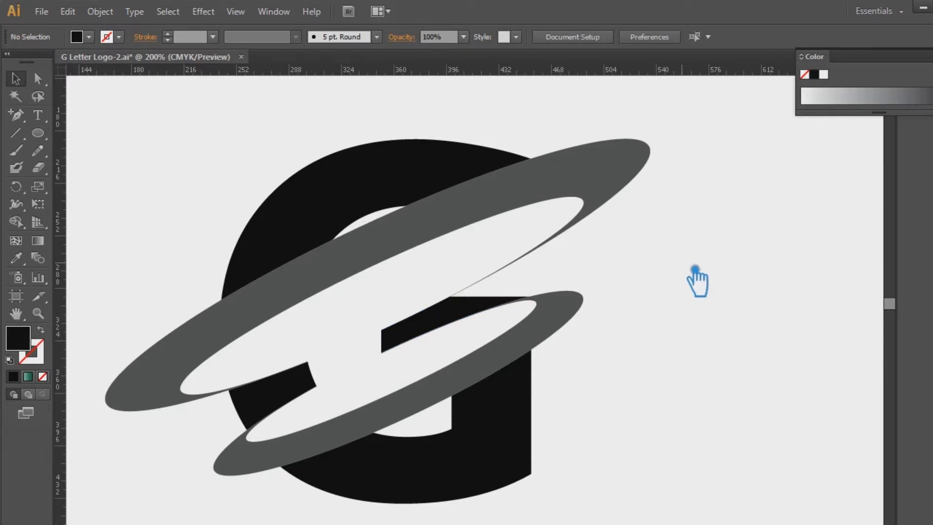
# - Select the black G piece between the rings' left ends with the thin slivers along its edges, and unite them with Pathfinder
pyautogui.click(260, 423)
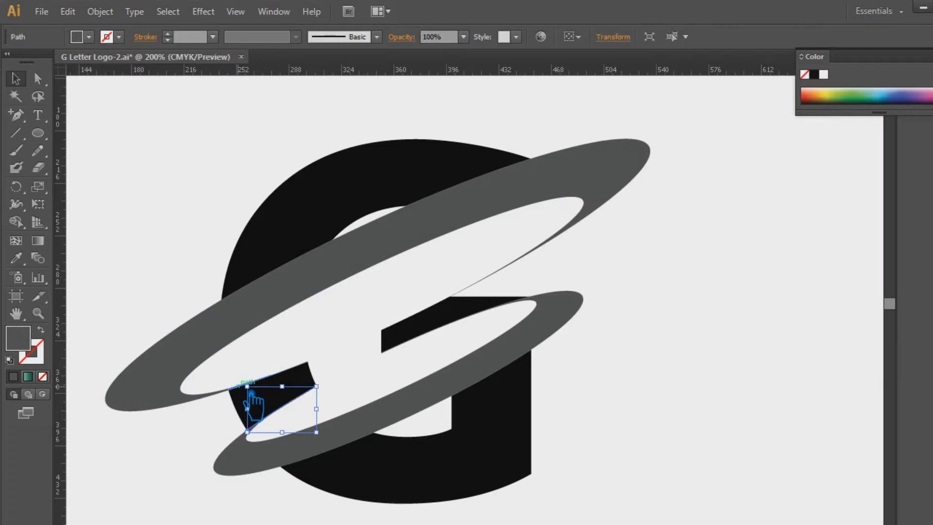
pyautogui.click(215, 438)
pyautogui.hotkey('ctrl', '+')
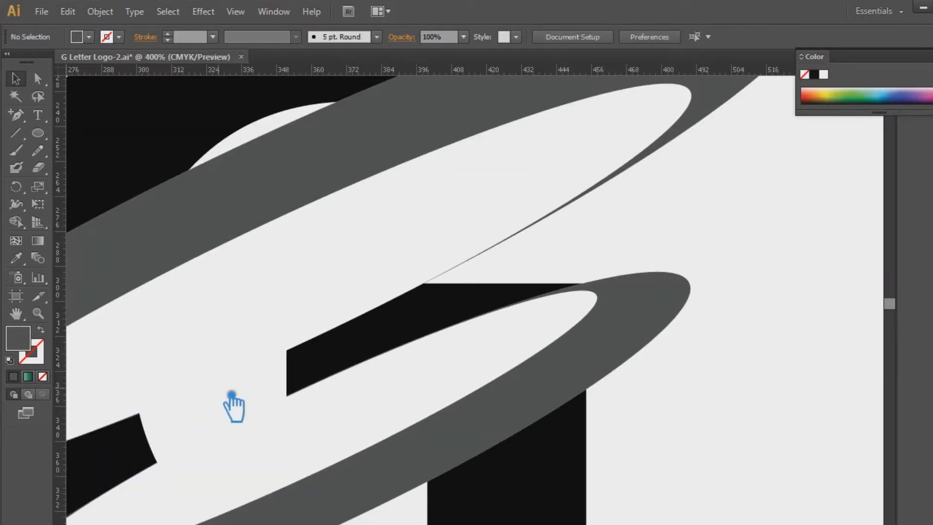
pyautogui.moveTo(233, 406); pyautogui.dragTo(460, 280)
pyautogui.click(777, 190)
pyautogui.click(138, 411)
pyautogui.click(249, 361)
pyautogui.keyDown('shift'); pyautogui.click(260, 338); pyautogui.keyUp('shift')
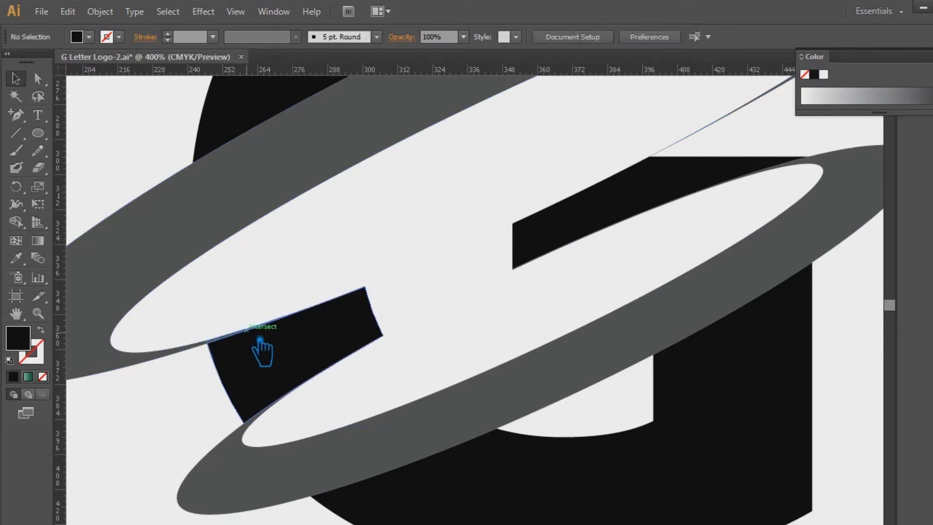
pyautogui.click(227, 336)
pyautogui.keyDown('shift'); pyautogui.click(249, 371); pyautogui.keyUp('shift')
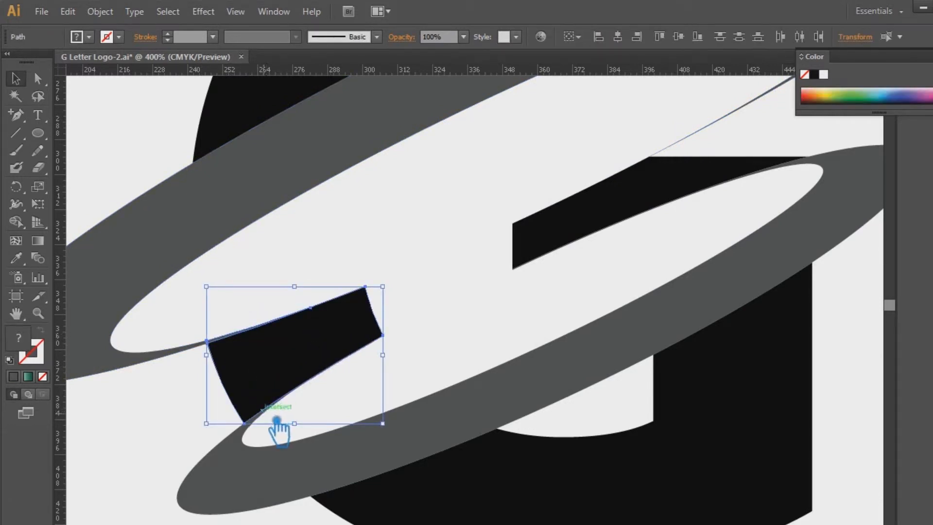
pyautogui.keyDown('shift'); pyautogui.click(264, 412); pyautogui.keyUp('shift')
pyautogui.keyDown('shift'); pyautogui.click(252, 422); pyautogui.keyUp('shift')
pyautogui.keyDown('shift'); pyautogui.click(256, 371); pyautogui.keyUp('shift')
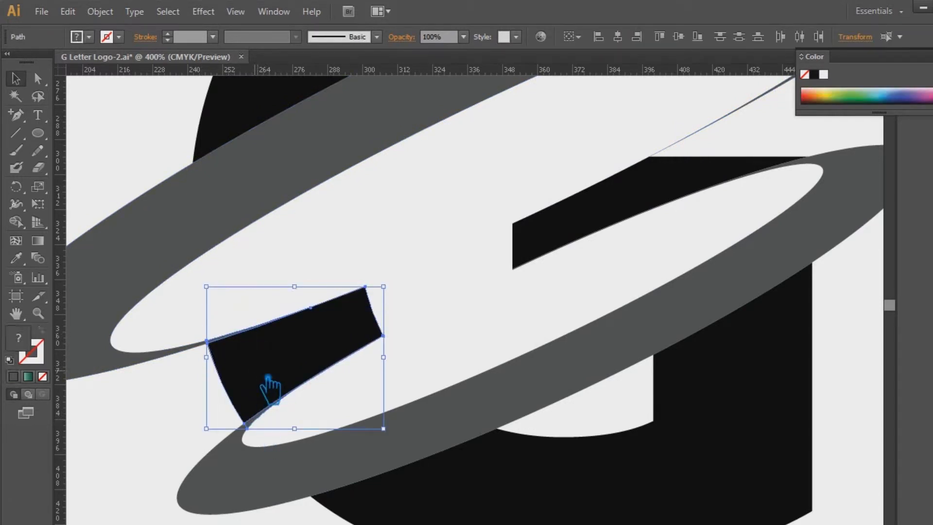
pyautogui.click(932, 384)
pyautogui.click(807, 371)
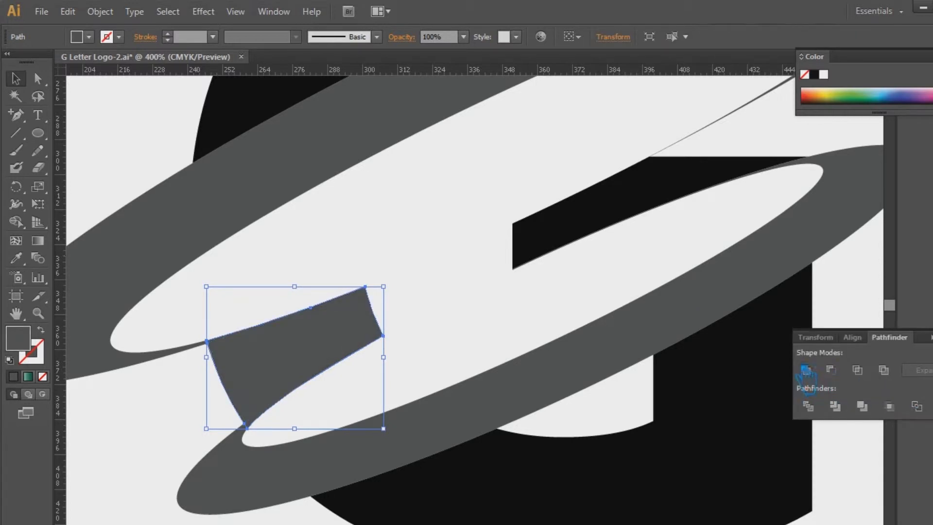
# - Recolor the united G piece black by sampling the crossbar with the Eyedropper, and deselect it
pyautogui.click(16, 258)
pyautogui.click(774, 181)
pyautogui.click(21, 83)
pyautogui.click(150, 380)
# - Try removing anchor points from the lower ring's thin tip at the crossbar's lower corner with the Pen tools, and undo the edits
pyautogui.moveTo(587, 374); pyautogui.dragTo(336, 462)
pyautogui.click(452, 225)
pyautogui.click(405, 251)
pyautogui.click(400, 260)
pyautogui.click(509, 275)
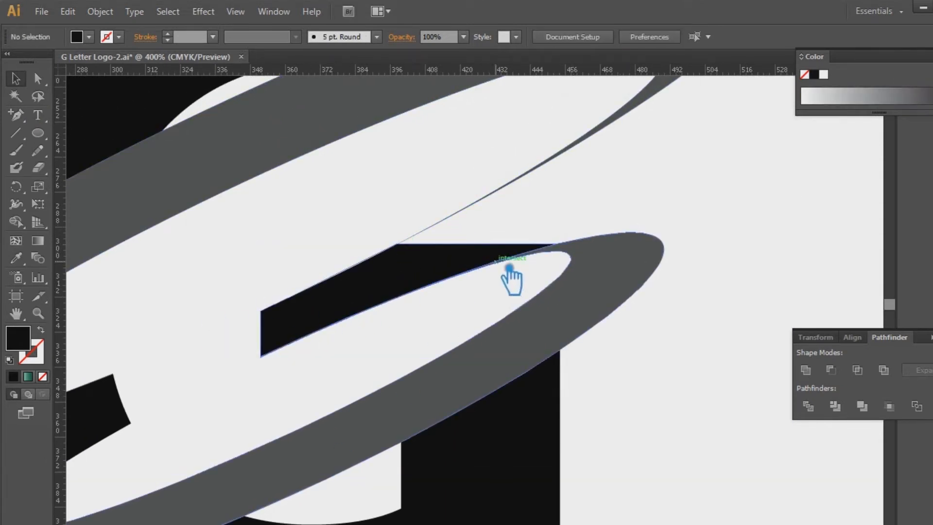
pyautogui.click(510, 270)
pyautogui.click(16, 115)
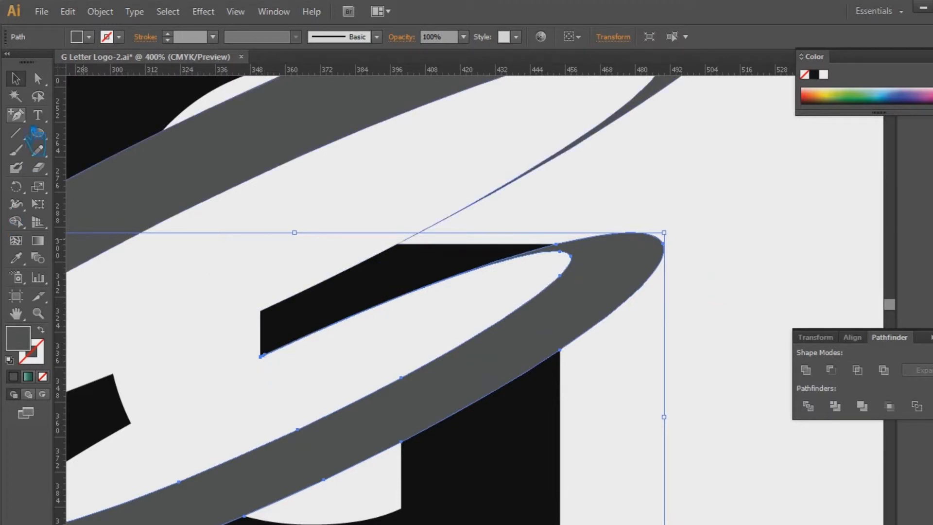
pyautogui.moveTo(16, 115); pyautogui.dragTo(58, 115)
pyautogui.click(278, 361)
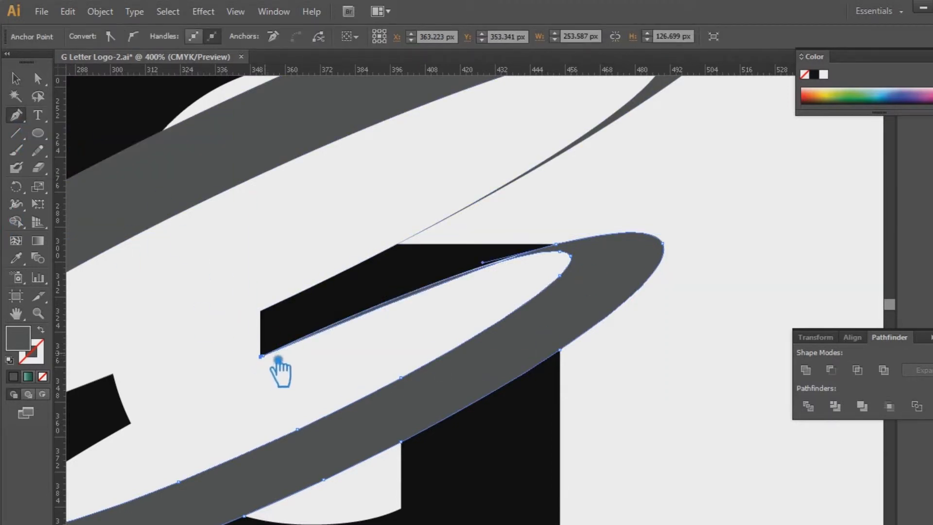
pyautogui.click(264, 356)
pyautogui.hotkey('ctrl', 'z')
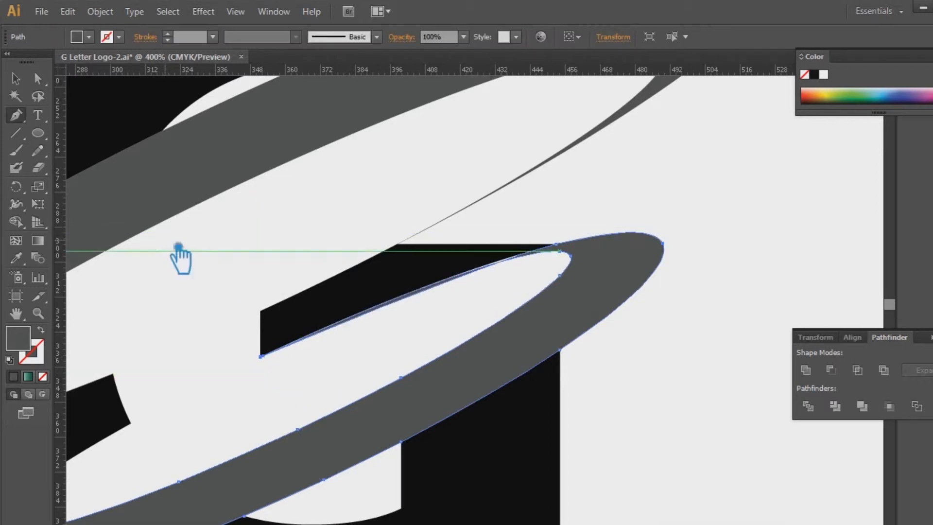
pyautogui.click(267, 359)
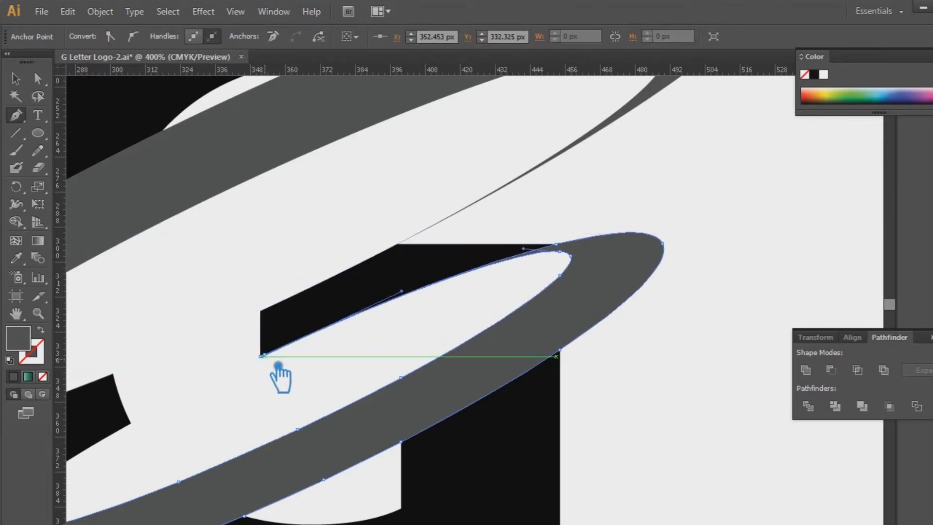
pyautogui.click(262, 358)
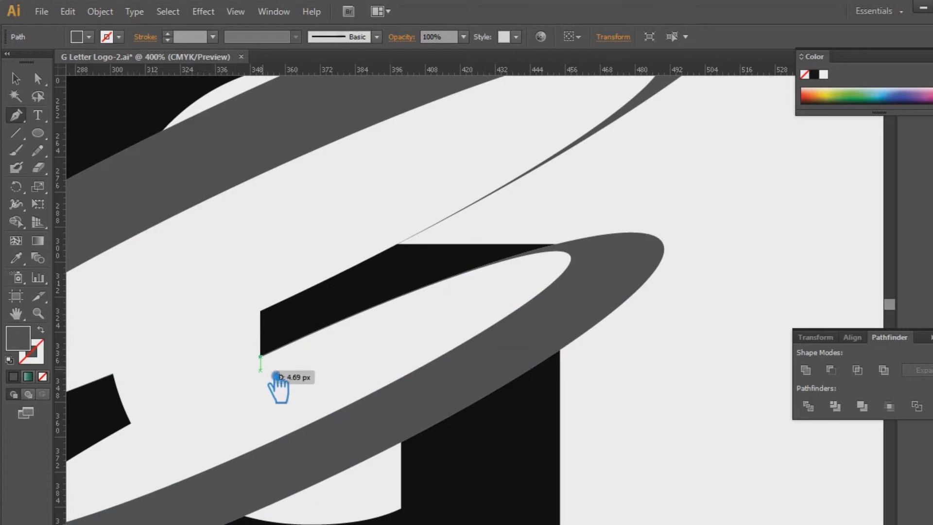
pyautogui.hotkey('ctrl', 'z')
pyautogui.click(16, 78)
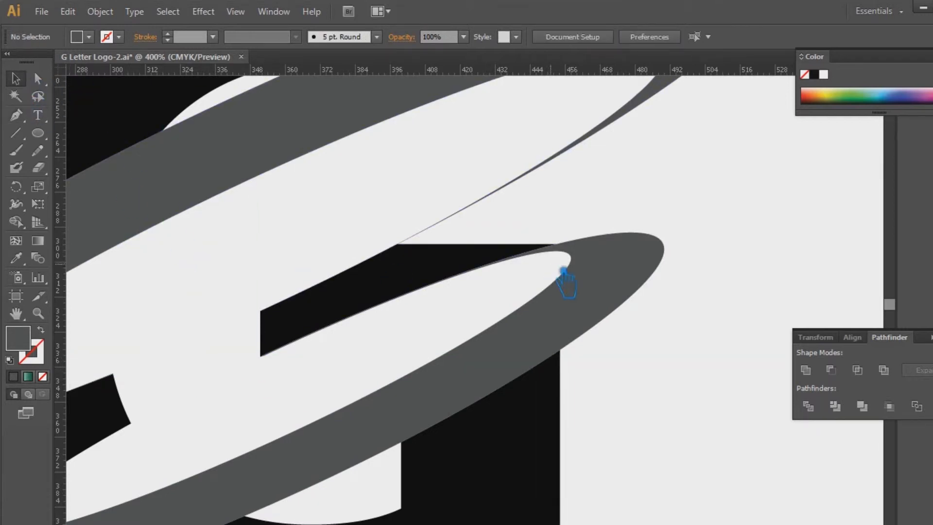
# - Select the G's top arc above the upper ring and fill it with the green linear gradient
pyautogui.hotkey('ctrl', '-')
pyautogui.hotkey('ctrl', '-')
pyautogui.hotkey('ctrl', '-')
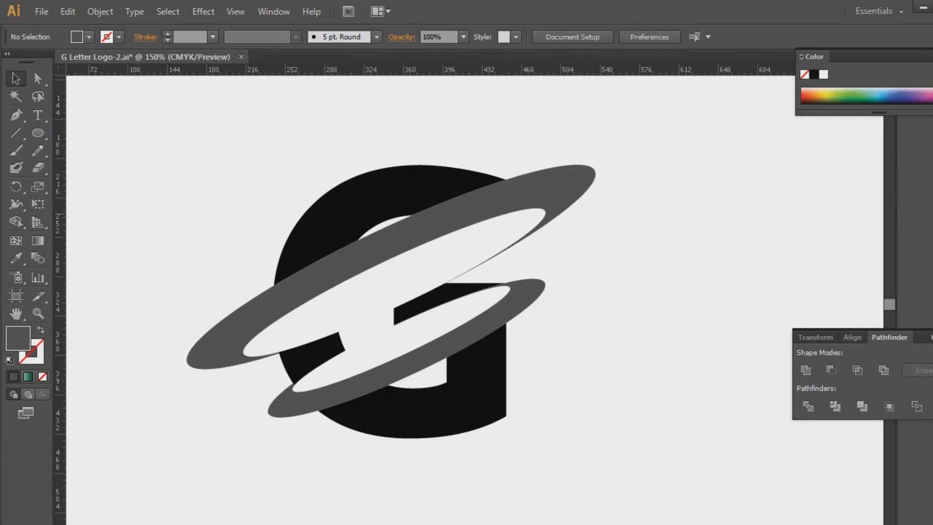
pyautogui.click(392, 243)
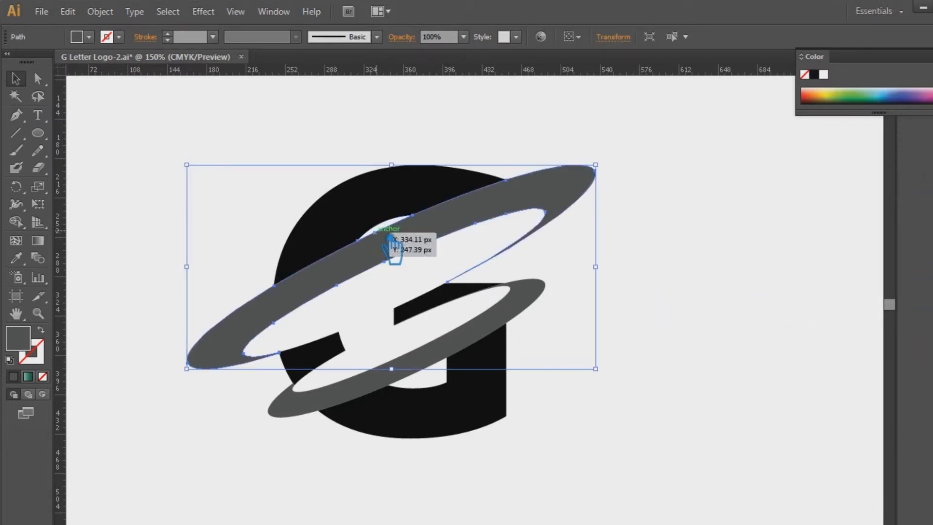
pyautogui.click(359, 220)
pyautogui.doubleClick(39, 244)
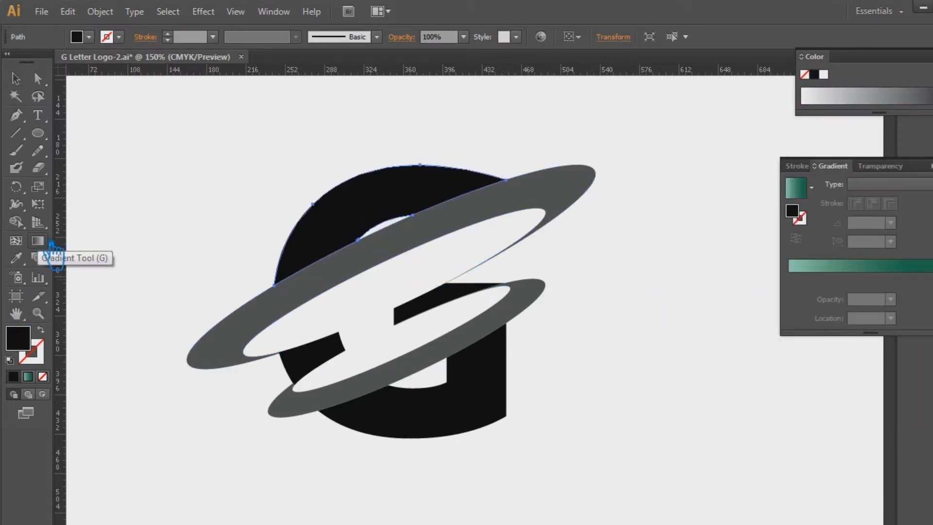
pyautogui.click(886, 268)
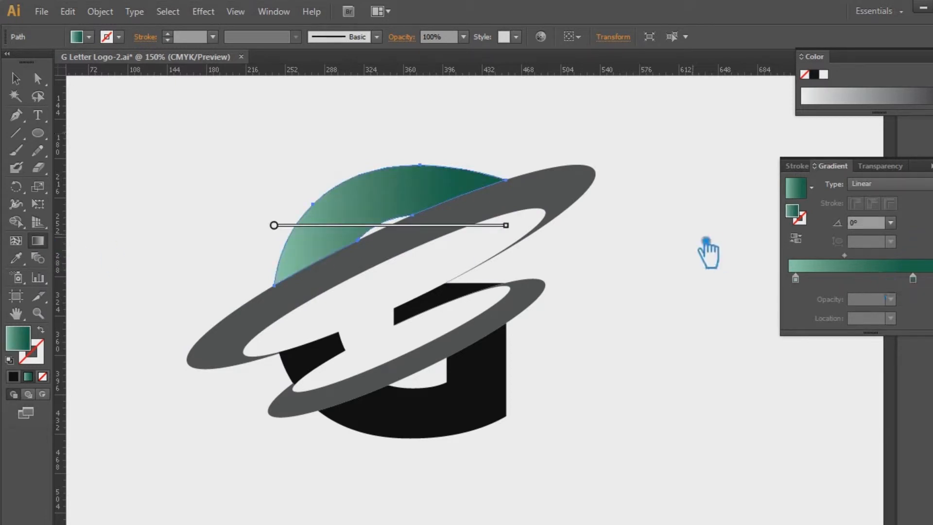
# - Set the dark end stop of the top arc's gradient to bright blue 00cfff
pyautogui.click(932, 166)
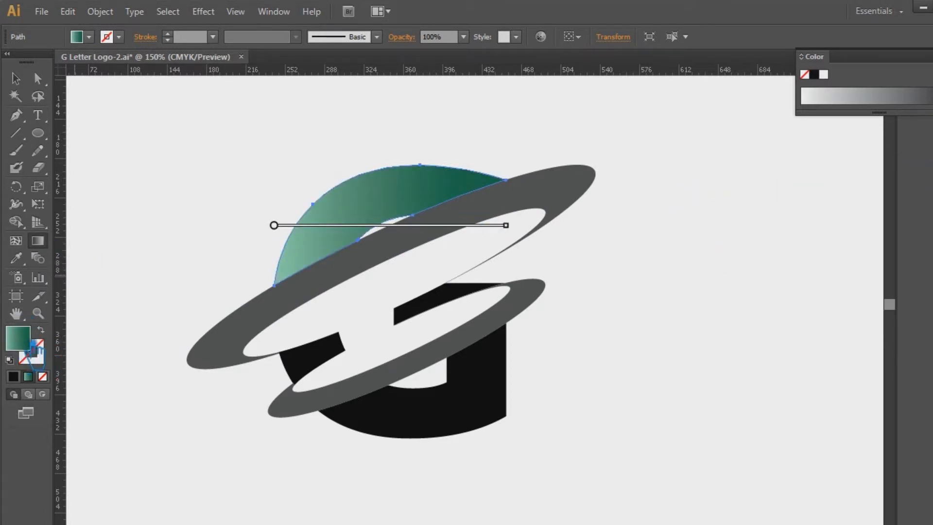
pyautogui.click(932, 187)
pyautogui.doubleClick(914, 279)
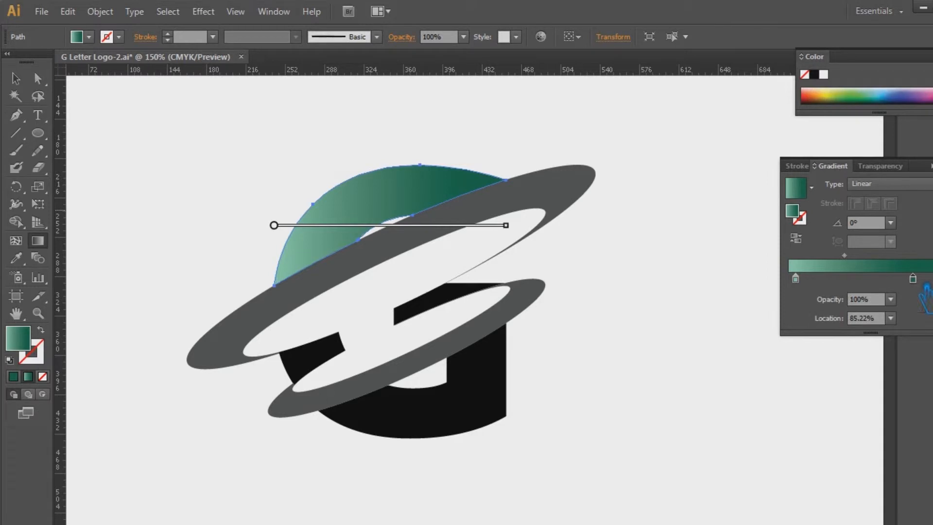
pyautogui.doubleClick(798, 214)
pyautogui.click(741, 269)
pyautogui.moveTo(688, 201)
pyautogui.mouseDown()
pyautogui.moveTo(706, 201)
pyautogui.moveTo(706, 188)
pyautogui.mouseUp()
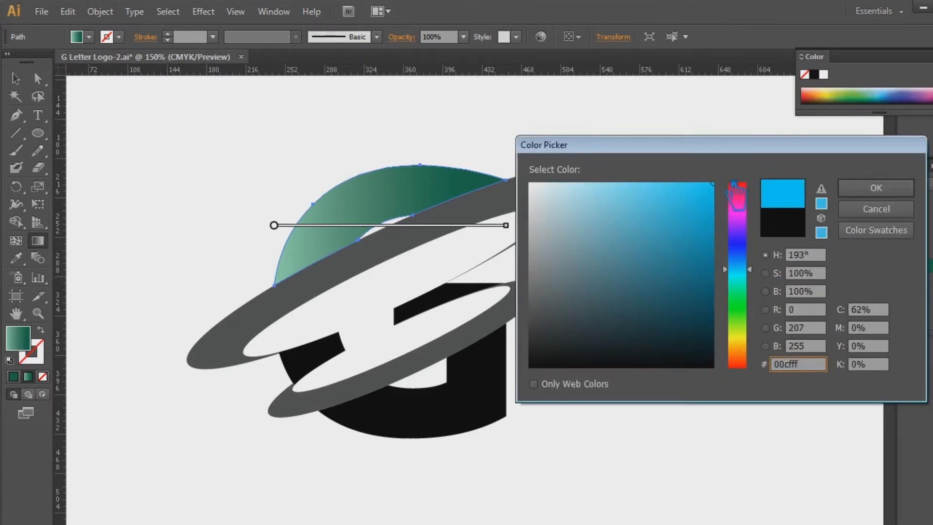
pyautogui.click(876, 188)
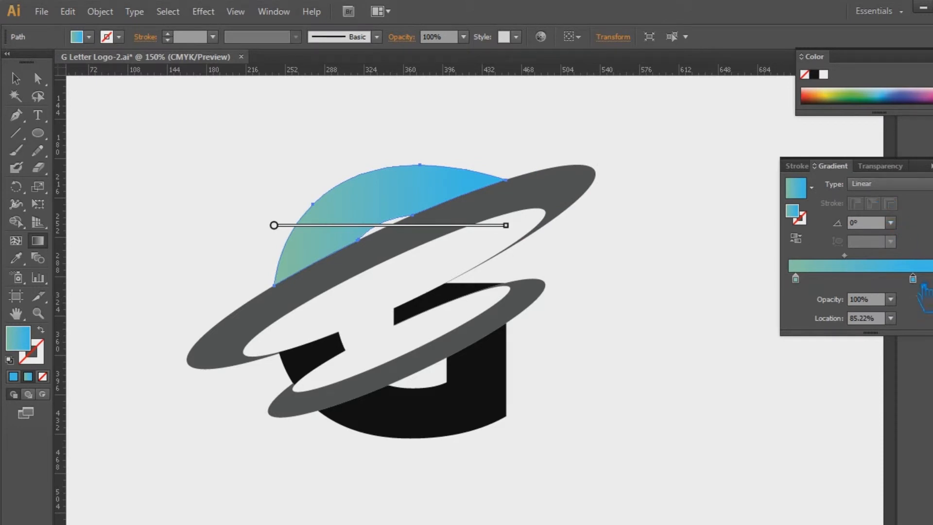
# - Recolor the end stop of the top arc's gradient to a dark teal blue, and deselect the arc
pyautogui.doubleClick(804, 217)
pyautogui.click(738, 271)
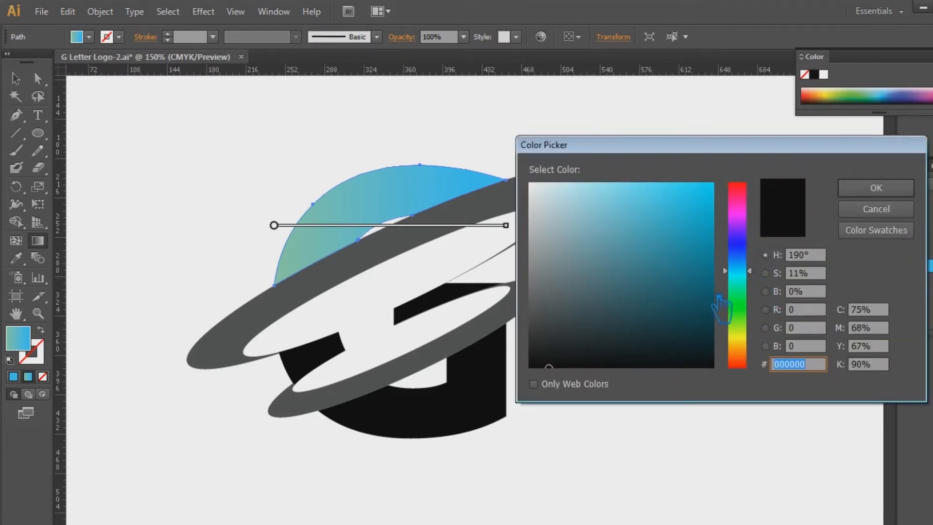
pyautogui.moveTo(709, 310); pyautogui.dragTo(732, 312)
pyautogui.click(875, 188)
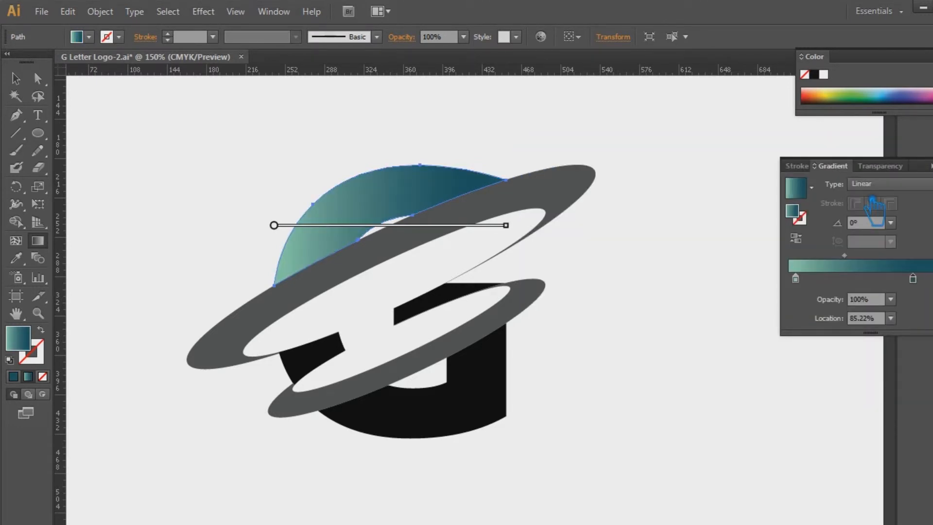
pyautogui.click(932, 159)
pyautogui.click(16, 78)
pyautogui.click(677, 270)
# - Select the upper ring and fill it with the same green-to-teal-blue linear gradient
pyautogui.click(491, 385)
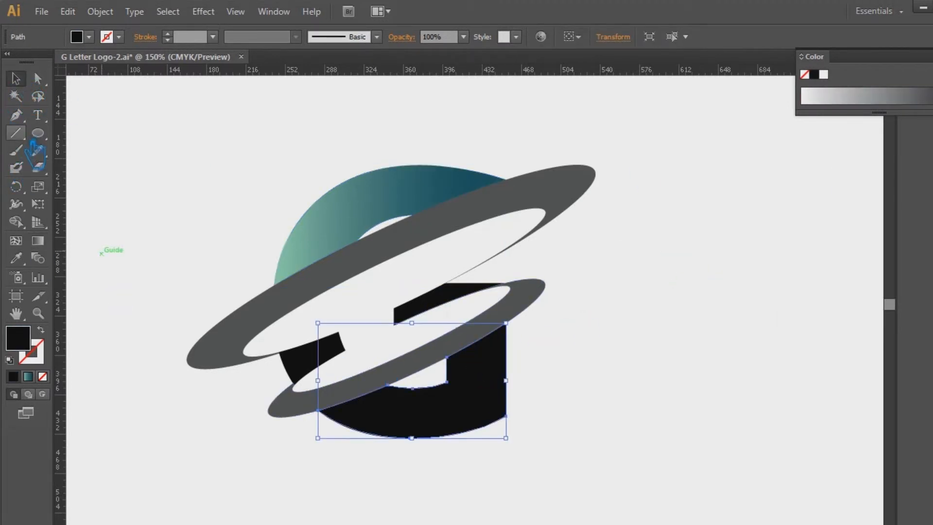
pyautogui.click(18, 259)
pyautogui.click(16, 78)
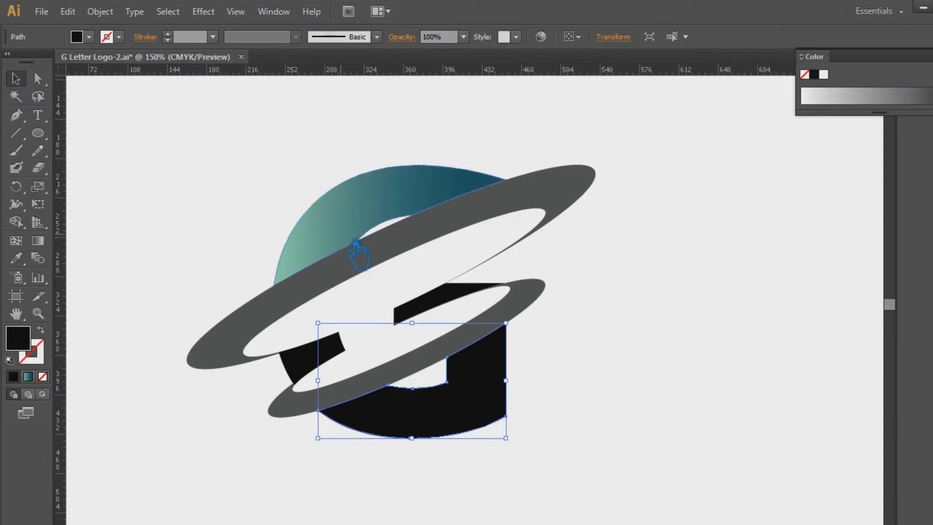
pyautogui.click(358, 250)
pyautogui.click(18, 259)
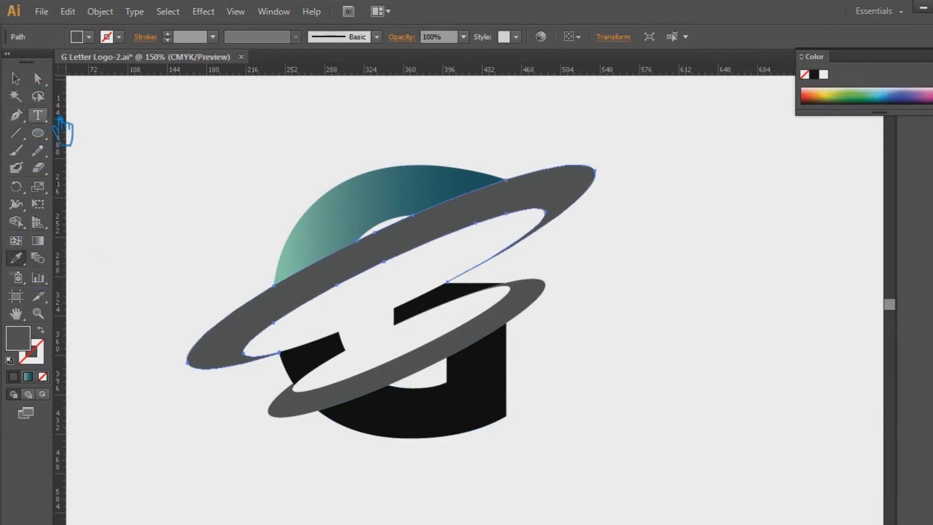
pyautogui.click(29, 376)
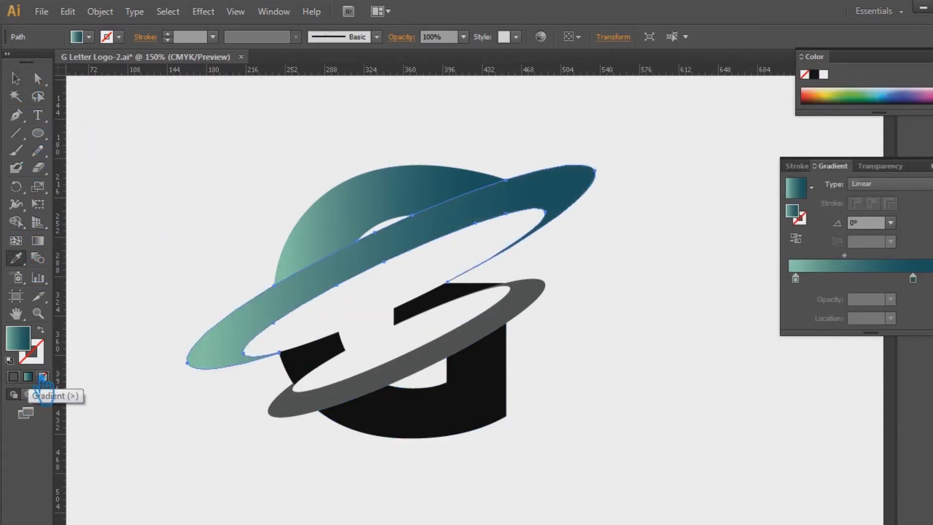
pyautogui.click(15, 77)
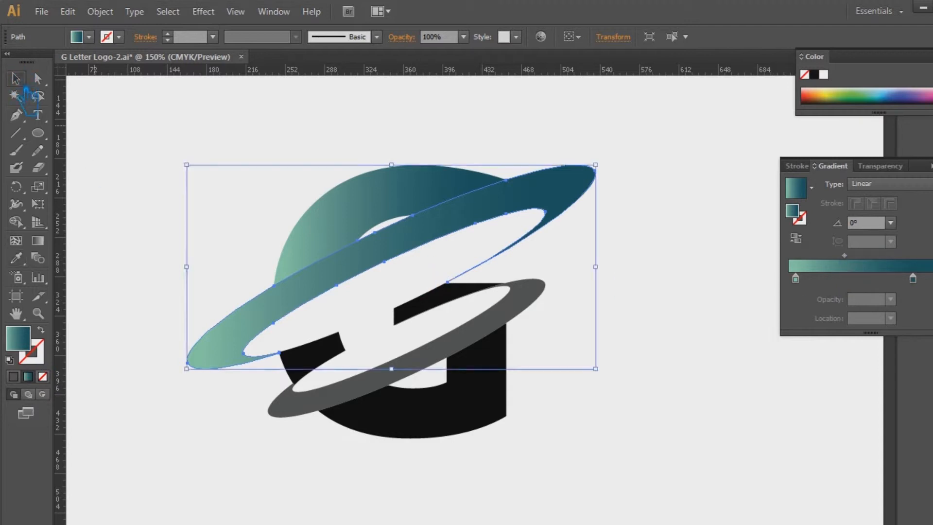
# - Select the crossbar and the black G piece between the rings' left ends, and unite them with Pathfinder
pyautogui.click(333, 358)
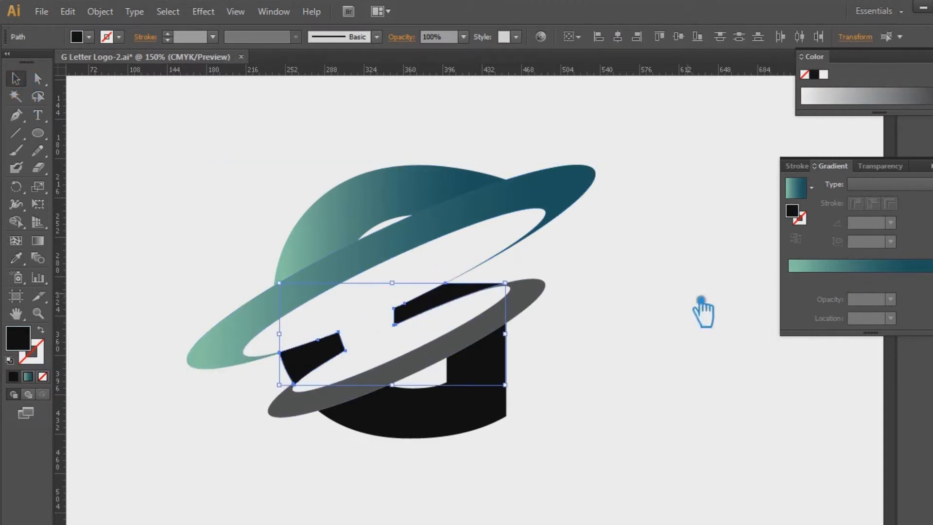
pyautogui.hotkey('ctrl', 'shift', 'F9')
pyautogui.click(806, 370)
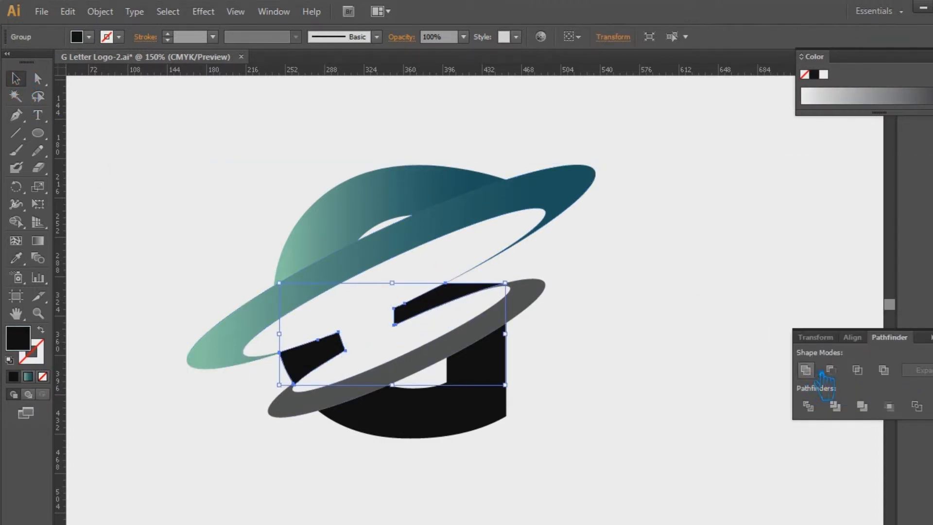
pyautogui.hotkey('ctrl', 'shift', 'F9')
# - Fill the united crossbar and left G piece with the gradient sampled from the top arc with the Eyedropper, and deselect them
pyautogui.press('i')
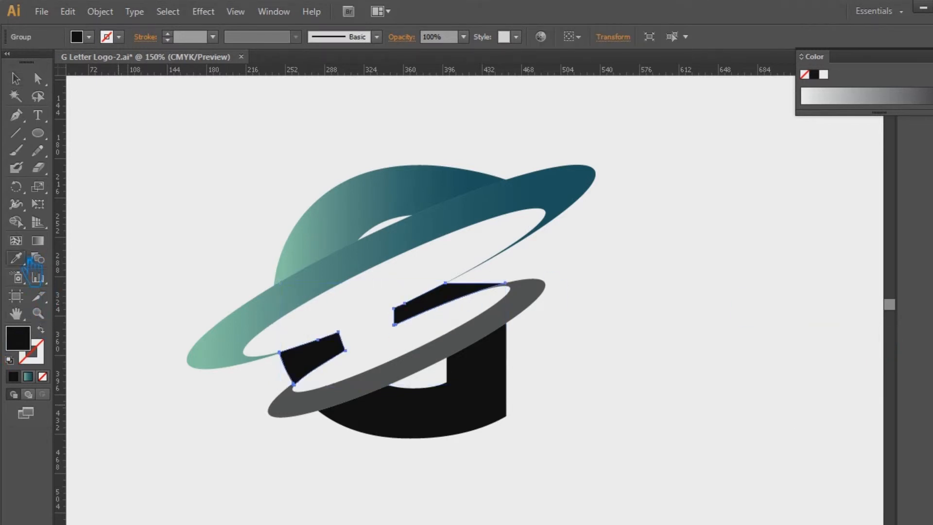
pyautogui.click(347, 241)
pyautogui.press('v')
pyautogui.click(733, 302)
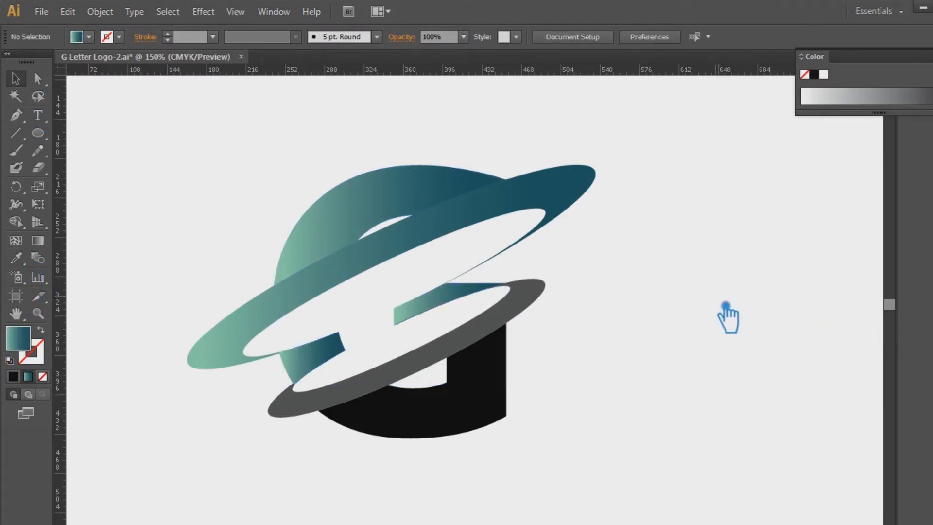
# - Select the lower ring and apply the gradient sampled from the G's top arc with the Eyedropper
pyautogui.click(463, 349)
pyautogui.click(16, 258)
pyautogui.click(382, 217)
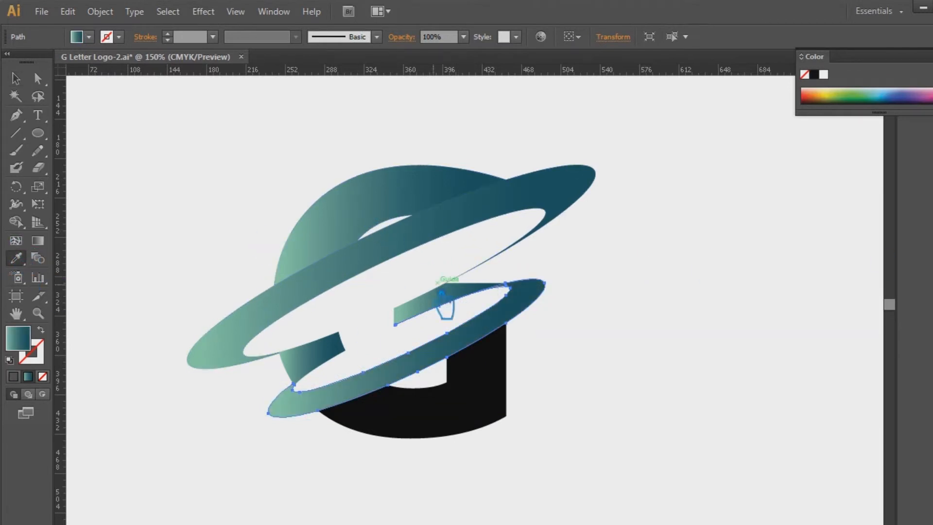
pyautogui.click(16, 78)
# - Select the united crossbar and left G piece, and change their gradient type to Radial
pyautogui.click(460, 306)
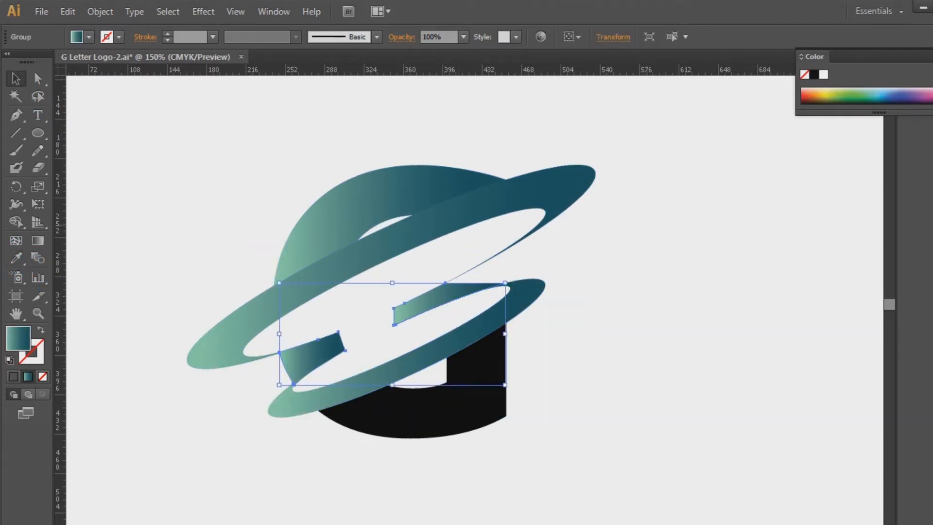
pyautogui.hotkey('ctrl', 'F9')
pyautogui.click(909, 184)
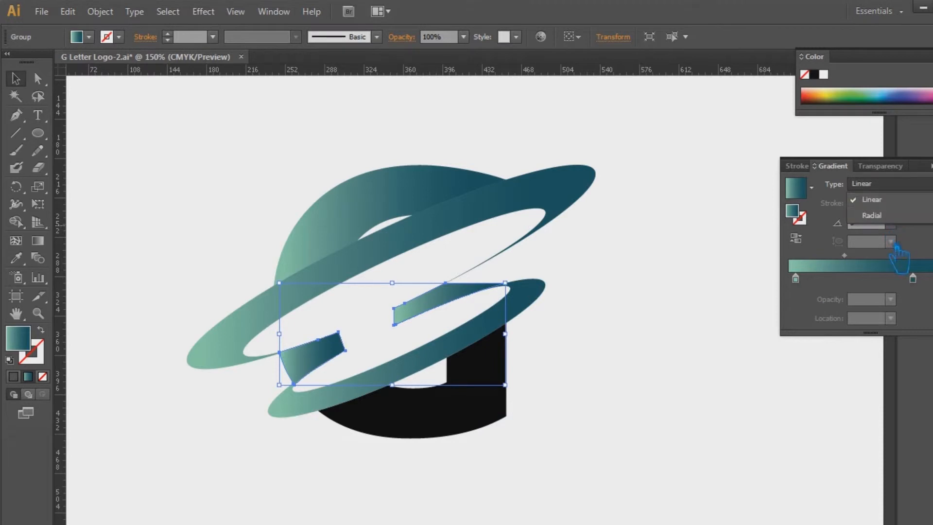
pyautogui.click(903, 196)
# - Redraw the radial gradient with the Gradient tool so its light center sits on the left G piece, and deselect the group
pyautogui.click(38, 240)
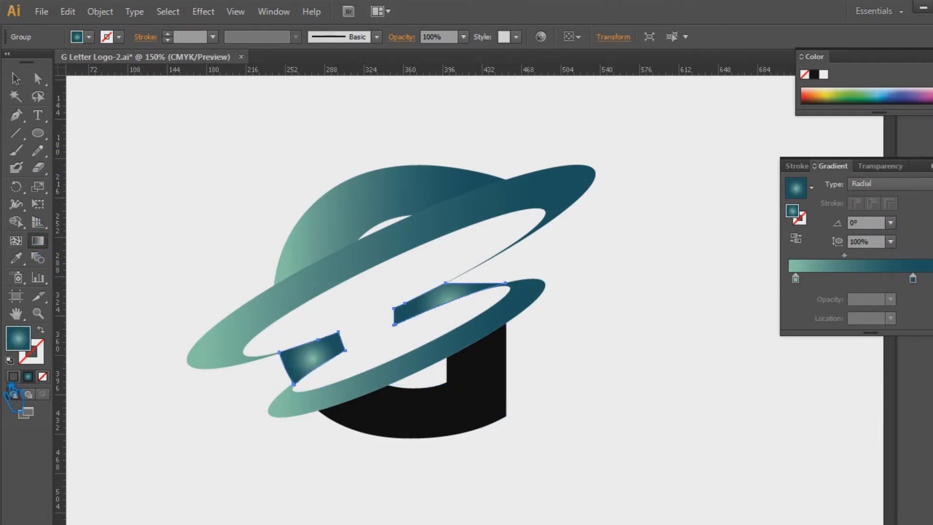
pyautogui.moveTo(445, 298); pyautogui.dragTo(614, 267)
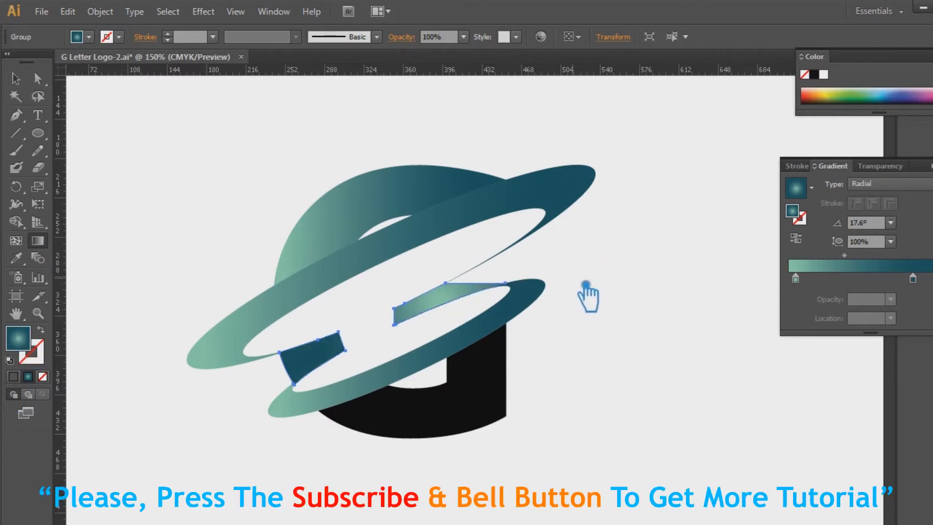
pyautogui.click(327, 364)
pyautogui.click(16, 78)
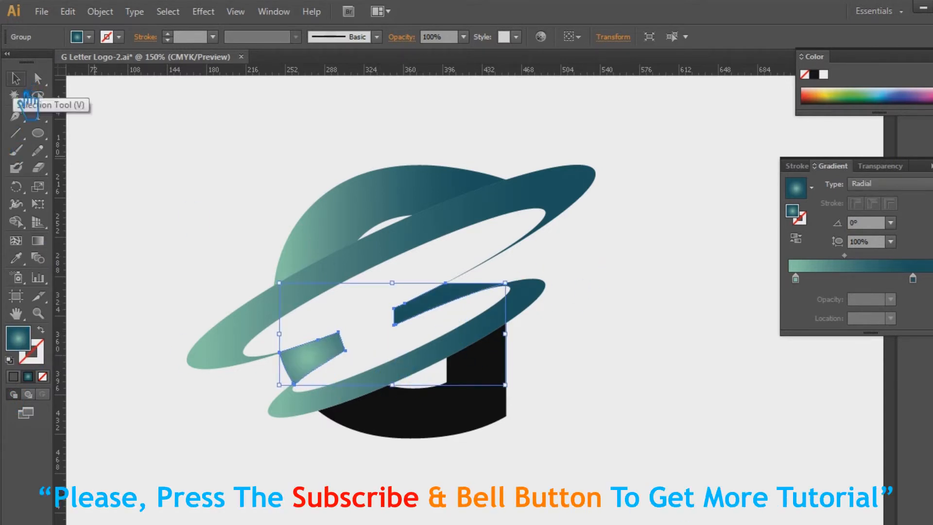
pyautogui.click(590, 267)
# - Ungroup the united crossbar and left G piece into separate objects
pyautogui.click(459, 311)
pyautogui.rightClick(450, 305)
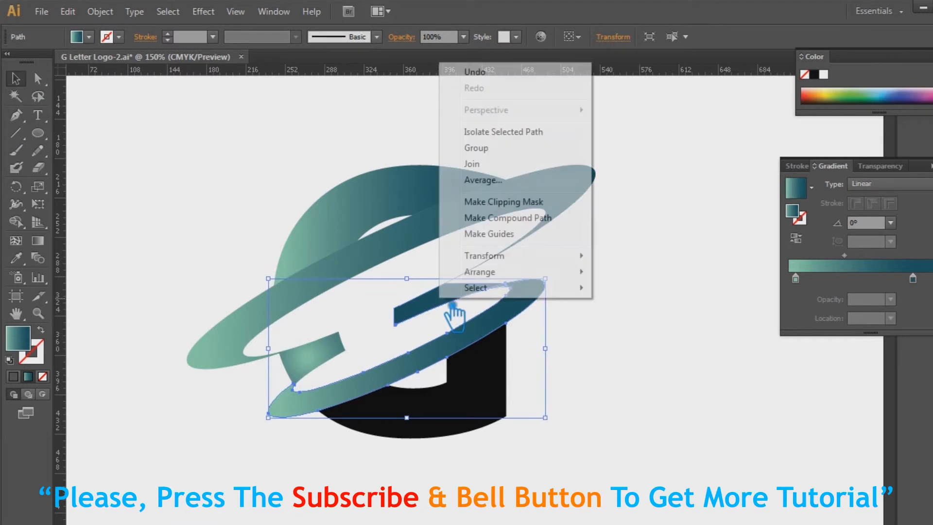
pyautogui.click(405, 328)
pyautogui.click(419, 312)
pyautogui.rightClick(409, 307)
pyautogui.click(462, 391)
pyautogui.click(479, 354)
# - Select the crossbar alone, sample the left G piece's radial gradient onto it with the Eyedropper, and deselect it
pyautogui.click(437, 304)
pyautogui.click(16, 259)
pyautogui.click(313, 359)
pyautogui.click(16, 79)
pyautogui.click(658, 349)
# - Select the crossbar, extend its radial gradient outward past the artwork with the Gradient tool, and deselect it
pyautogui.click(437, 299)
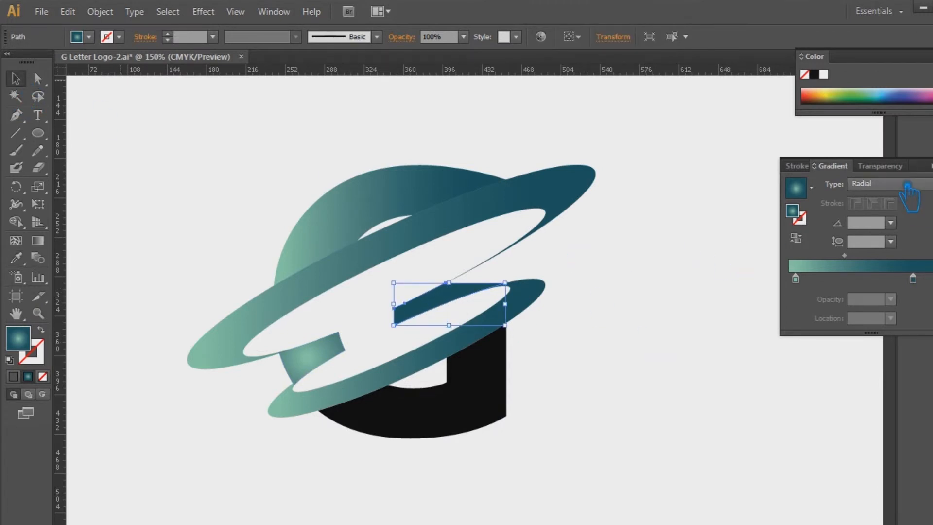
pyautogui.click(38, 241)
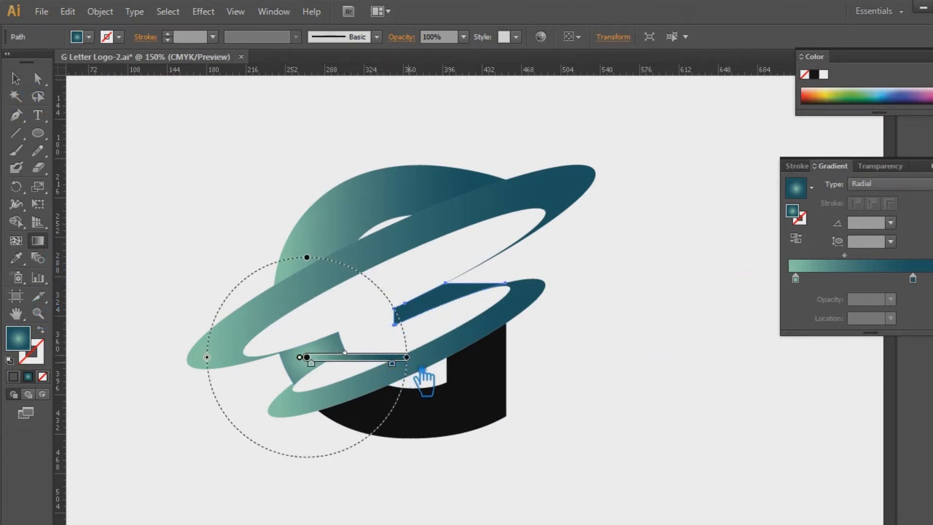
pyautogui.moveTo(408, 358)
pyautogui.mouseDown()
pyautogui.moveTo(719, 365)
pyautogui.moveTo(564, 362)
pyautogui.moveTo(685, 363)
pyautogui.mouseUp()
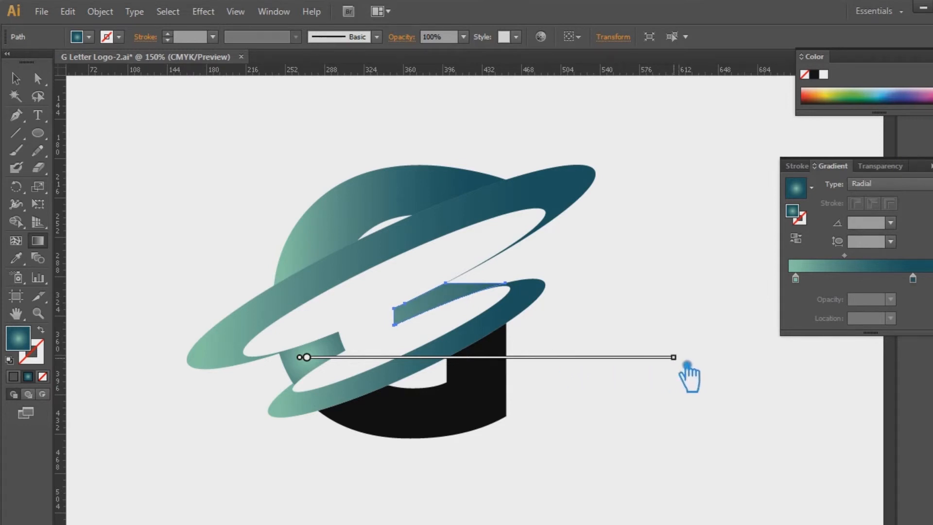
pyautogui.click(27, 83)
pyautogui.click(653, 369)
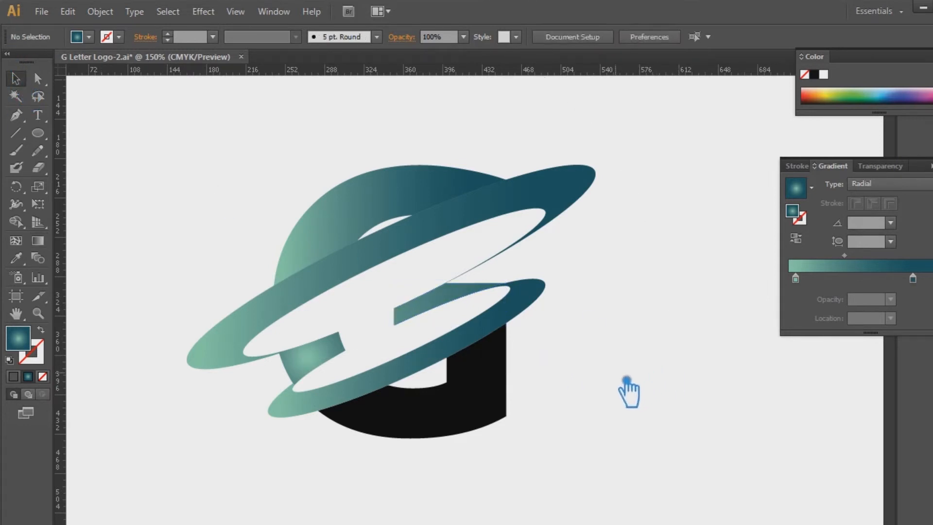
# - Set the fill of the lower G piece to near-black grey 0f0f0f and deselect it
pyautogui.click(480, 414)
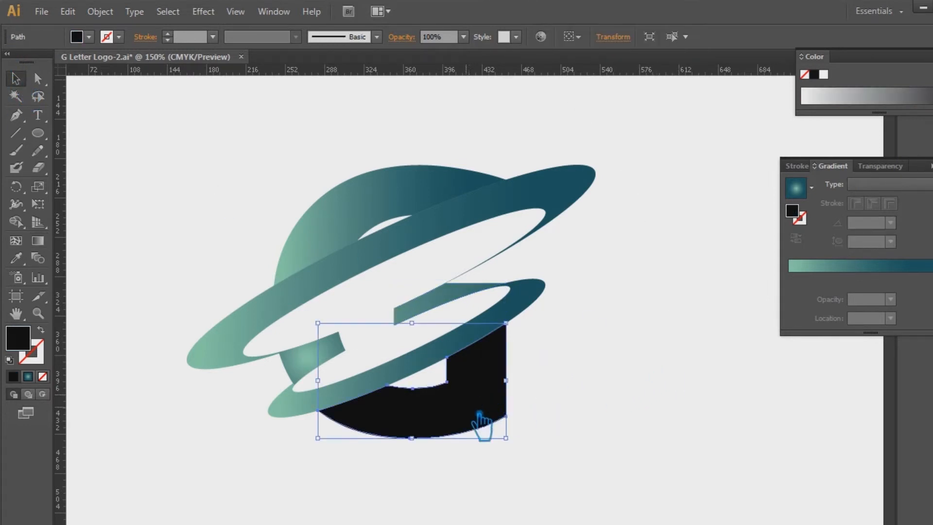
pyautogui.doubleClick(29, 343)
pyautogui.moveTo(534, 342); pyautogui.dragTo(530, 350)
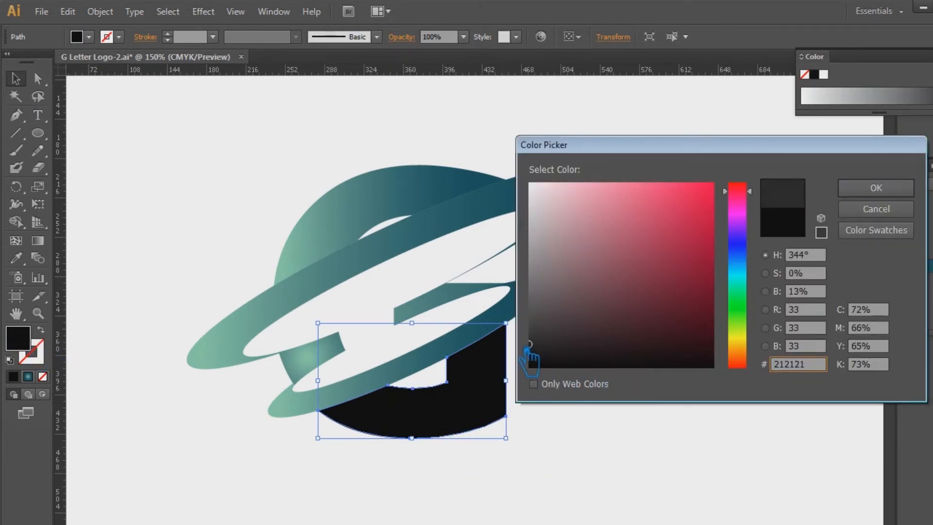
pyautogui.click(875, 188)
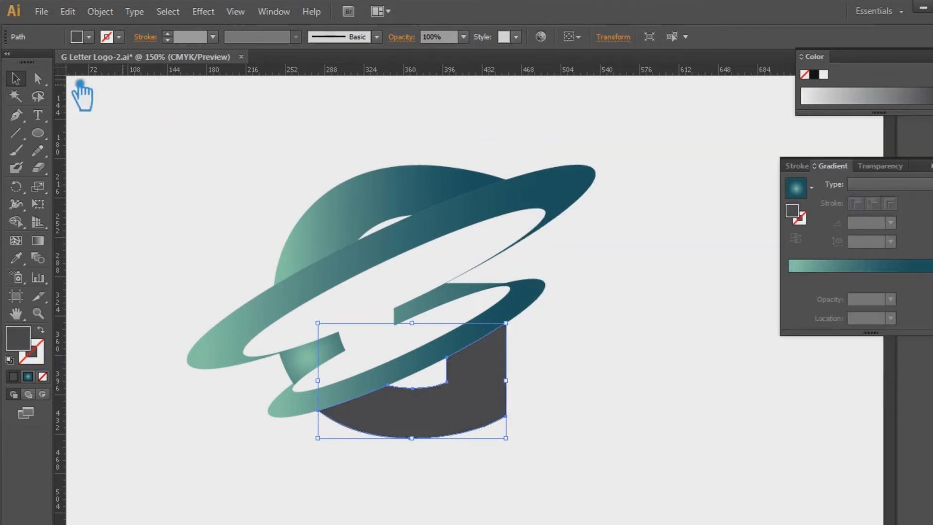
pyautogui.doubleClick(31, 344)
pyautogui.moveTo(527, 348); pyautogui.dragTo(537, 369)
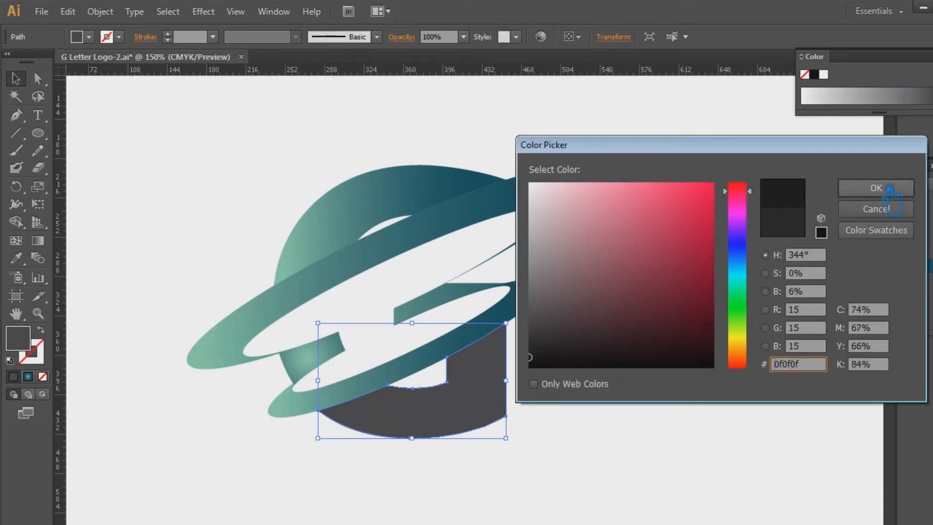
pyautogui.click(875, 190)
pyautogui.click(694, 304)
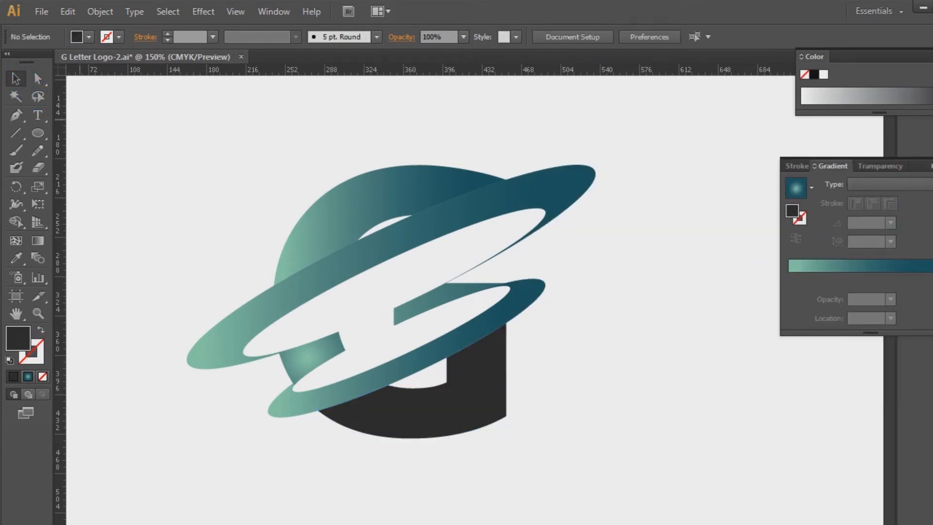
# - Make an in-place copy of the upper ring and nudge it slightly upward
pyautogui.click(563, 305)
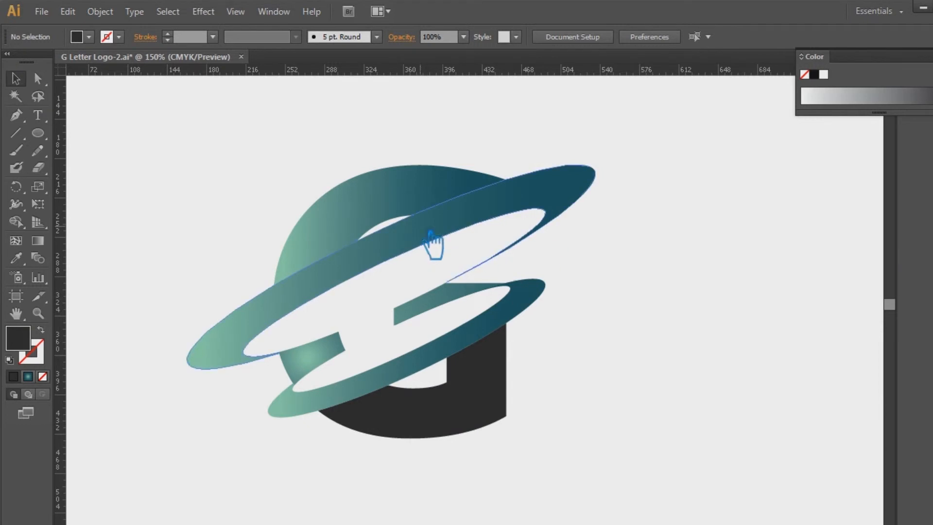
pyautogui.click(421, 246)
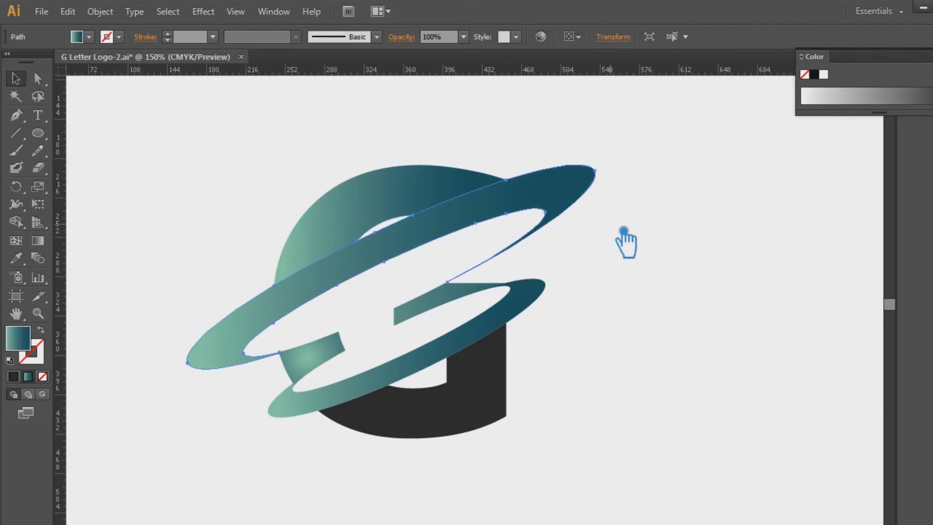
pyautogui.hotkey('ctrl', 'f')
pyautogui.press('Up')
pyautogui.press('Up')
pyautogui.press('Up')
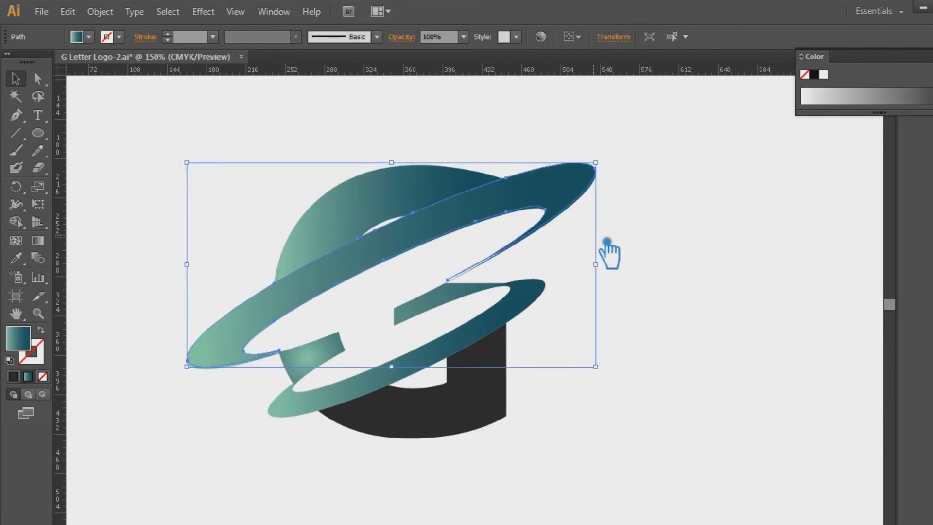
# - Add the upper G piece to the selection with the nudged ring copy and apply Pathfinder Divide
pyautogui.keyDown('shift'); pyautogui.click(388, 201); pyautogui.keyUp('shift')
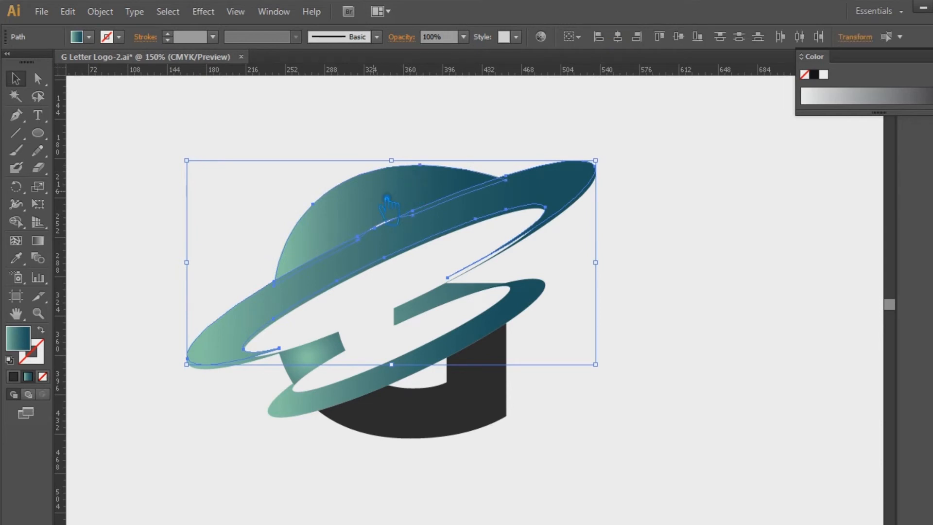
pyautogui.hotkey('ctrl', 'shift', 'F9')
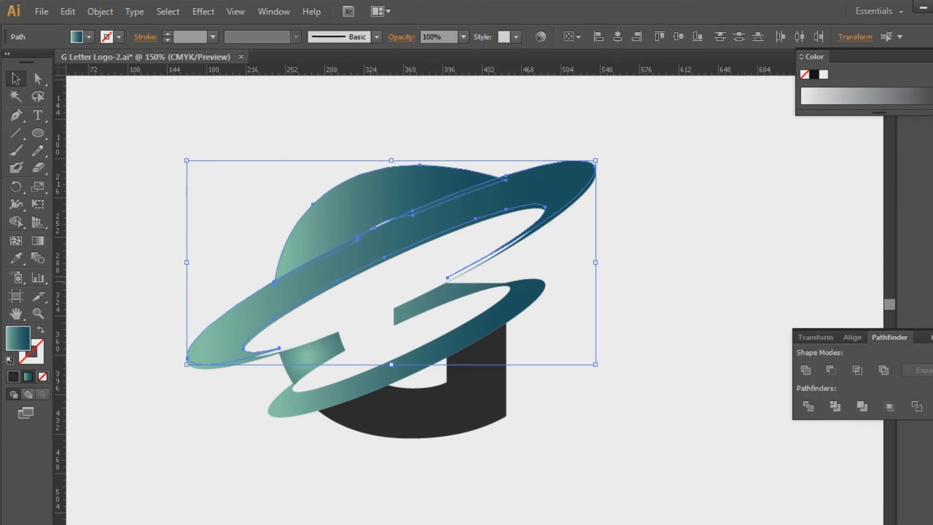
pyautogui.click(808, 406)
pyautogui.hotkey('ctrl', 'shift', 'F9')
# - Ungroup the divided upper shapes and delete the excess ring copy
pyautogui.click(669, 292)
pyautogui.rightClick(388, 231)
pyautogui.click(429, 316)
pyautogui.click(715, 277)
pyautogui.click(396, 250)
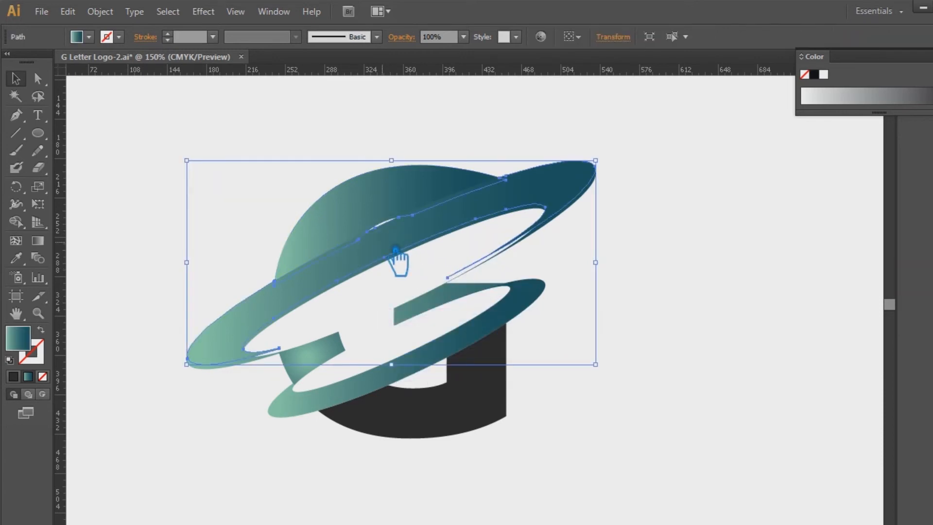
pyautogui.press('Delete')
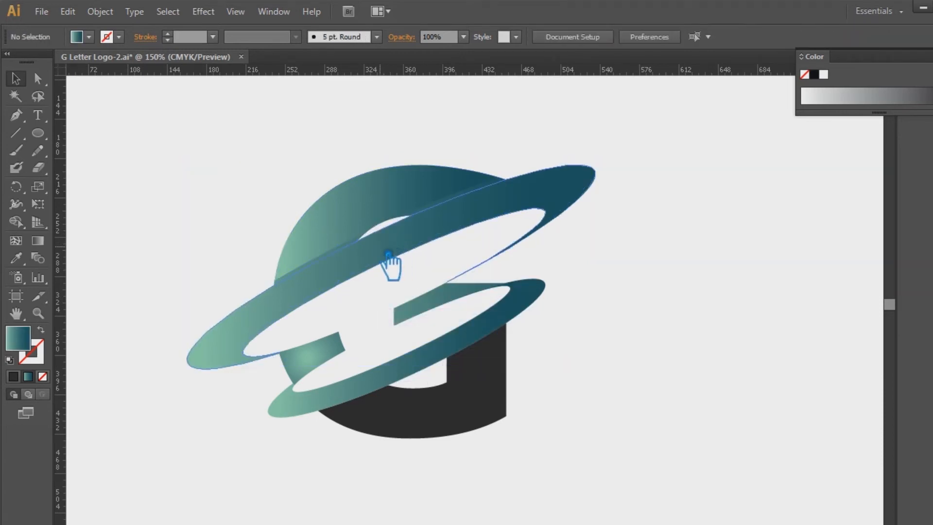
# - Group the two thin strips cut along the upper edge of the upper ring, and deselect them
pyautogui.click(325, 258)
pyautogui.keyDown('shift'); pyautogui.click(460, 196); pyautogui.keyUp('shift')
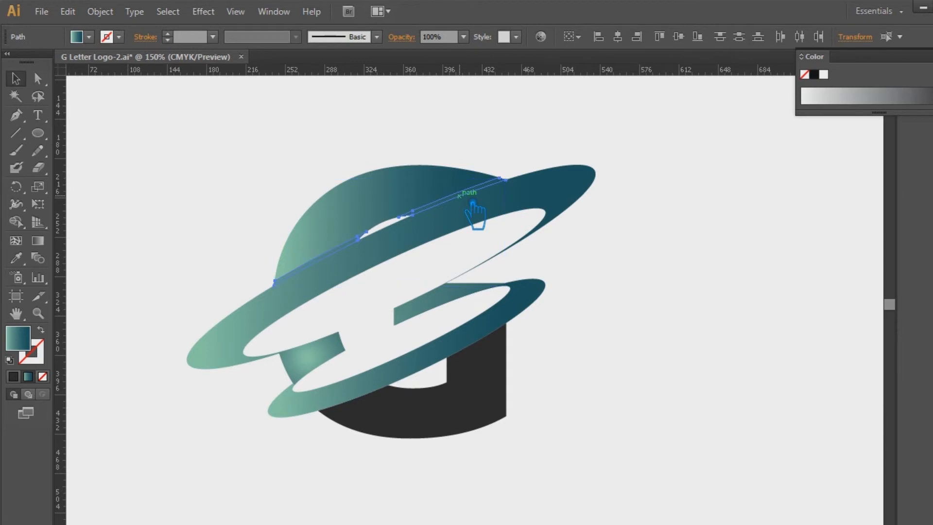
pyautogui.hotkey('ctrl', 'g')
pyautogui.click(115, 350)
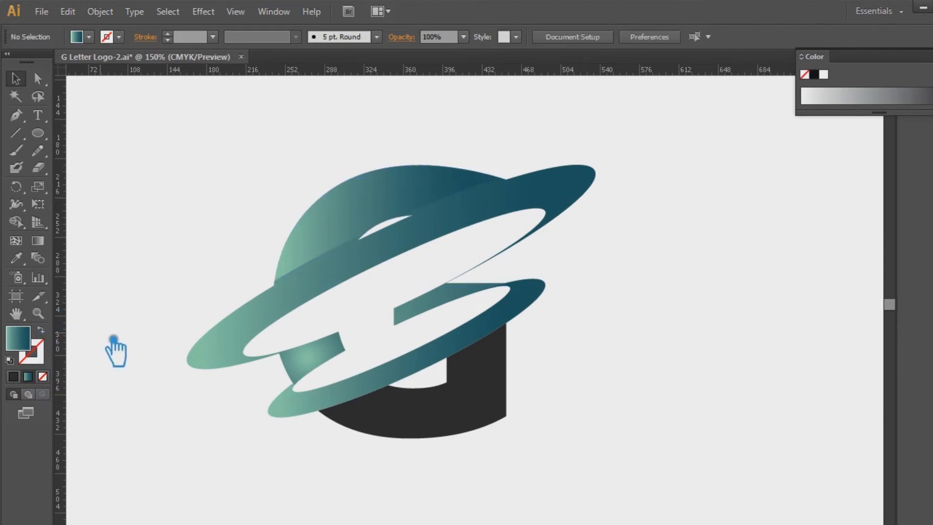
# - Select the group of thin strips above the upper ring and try a grey fill on it
pyautogui.click(329, 298)
pyautogui.click(128, 291)
pyautogui.click(309, 281)
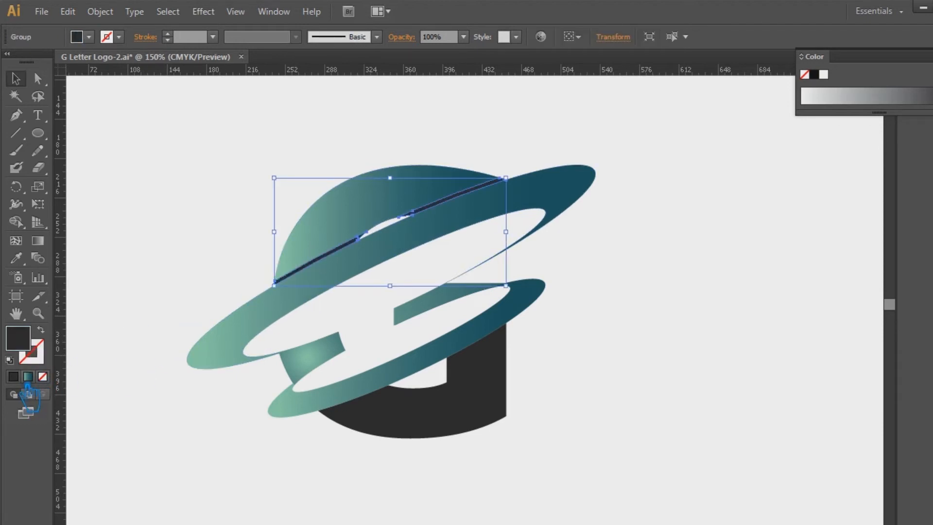
pyautogui.doubleClick(35, 340)
pyautogui.click(737, 272)
pyautogui.moveTo(706, 305); pyautogui.dragTo(735, 315)
pyautogui.click(876, 208)
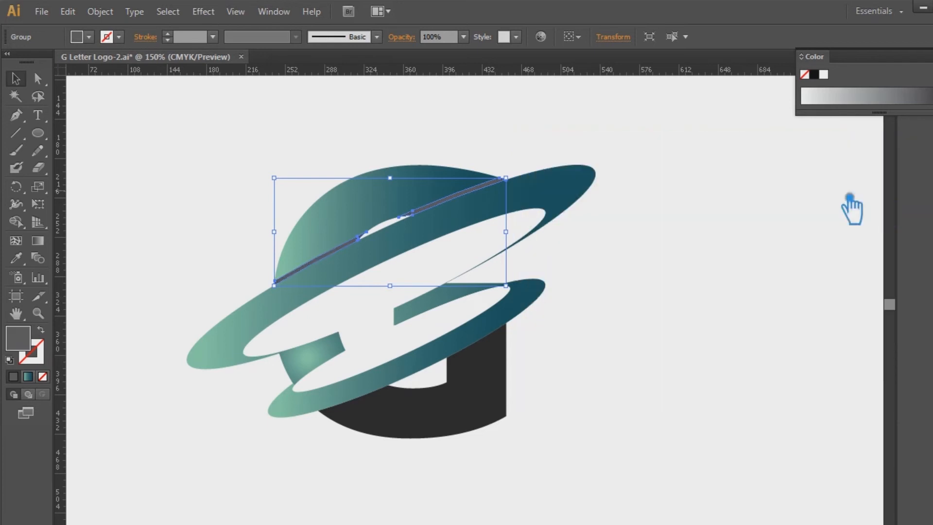
# - Fill the upper strip group with a dark teal picked from the color spectrum, fine-tune its shade, and deselect it
pyautogui.click(928, 56)
pyautogui.click(909, 97)
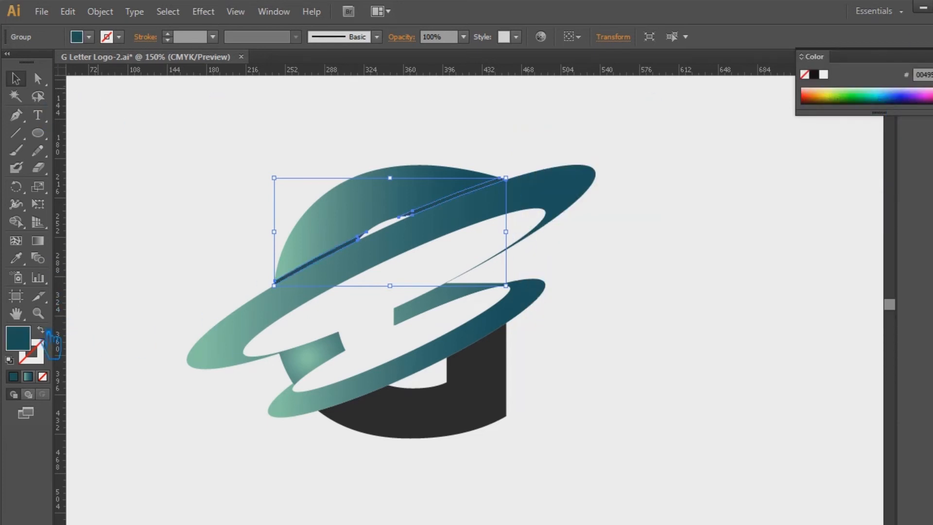
pyautogui.doubleClick(18, 337)
pyautogui.moveTo(731, 312); pyautogui.dragTo(732, 302)
pyautogui.click(876, 187)
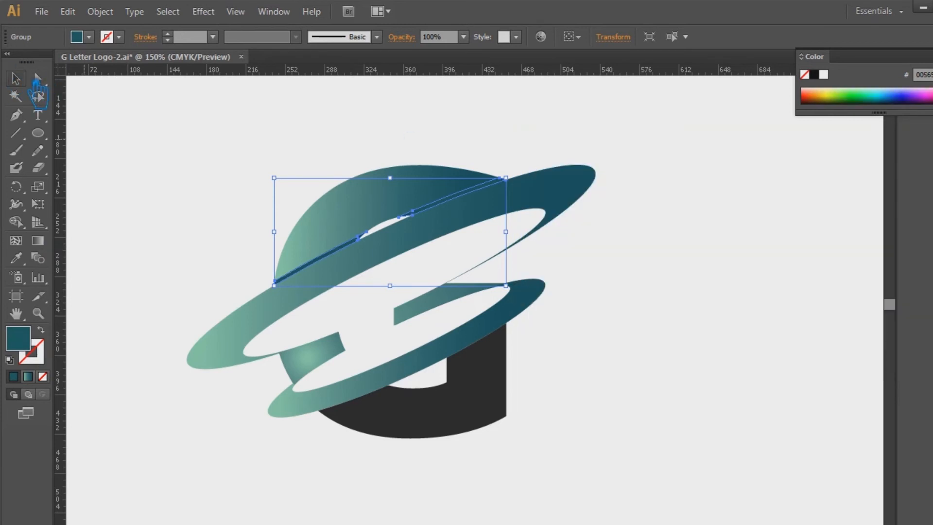
pyautogui.click(723, 334)
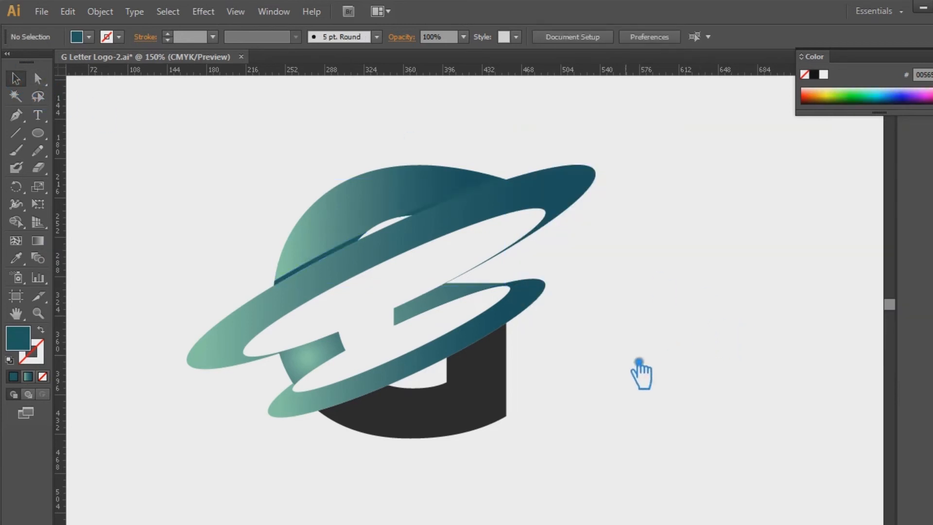
# - Make an in-place copy of the lower ring and nudge it slightly downward
pyautogui.click(371, 402)
pyautogui.hotkey('ctrl', 'c')
pyautogui.press('Down')
pyautogui.press('Down')
pyautogui.press('Down')
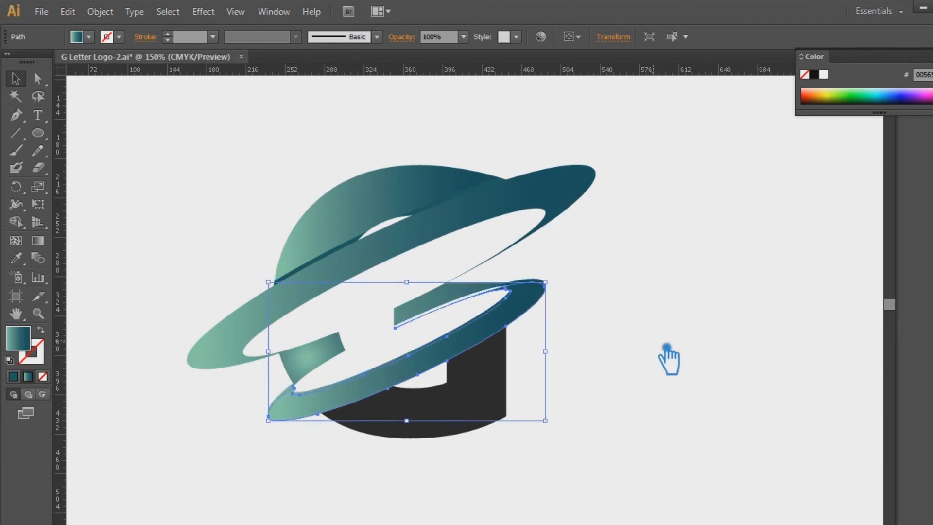
# - Add the lower G piece to the selection with the nudged lower ring copy and apply Pathfinder Divide
pyautogui.keyDown('shift'); pyautogui.click(383, 379); pyautogui.keyUp('shift')
pyautogui.click(332, 414)
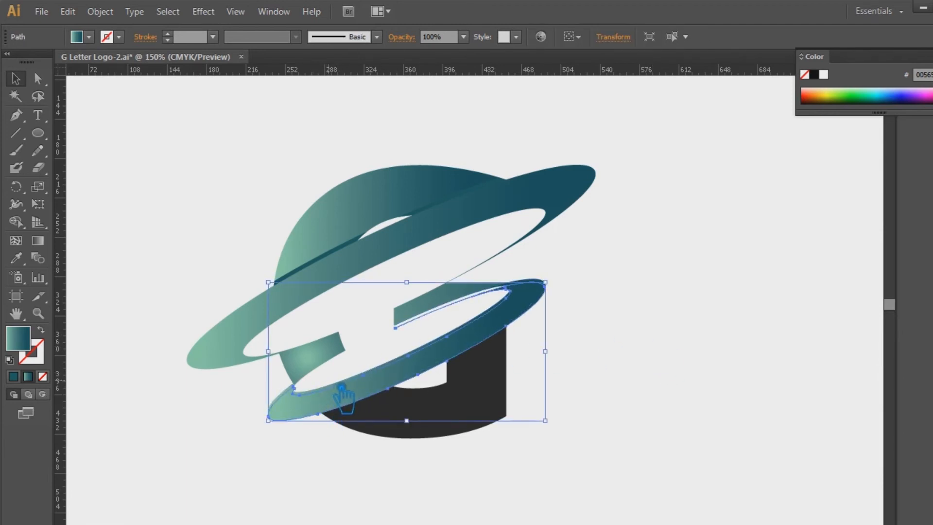
pyautogui.keyDown('shift'); pyautogui.click(429, 433); pyautogui.keyUp('shift')
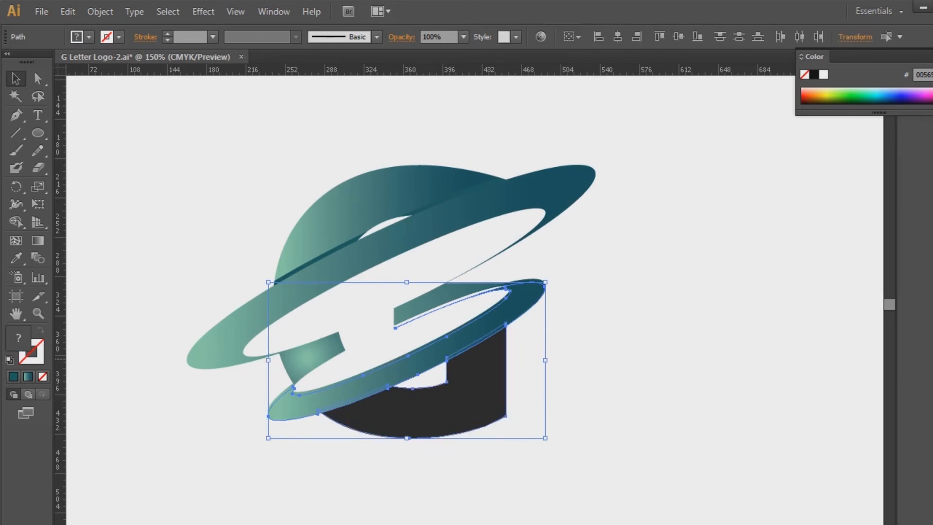
pyautogui.hotkey('shift', 'ctrl', 'F9')
pyautogui.click(859, 408)
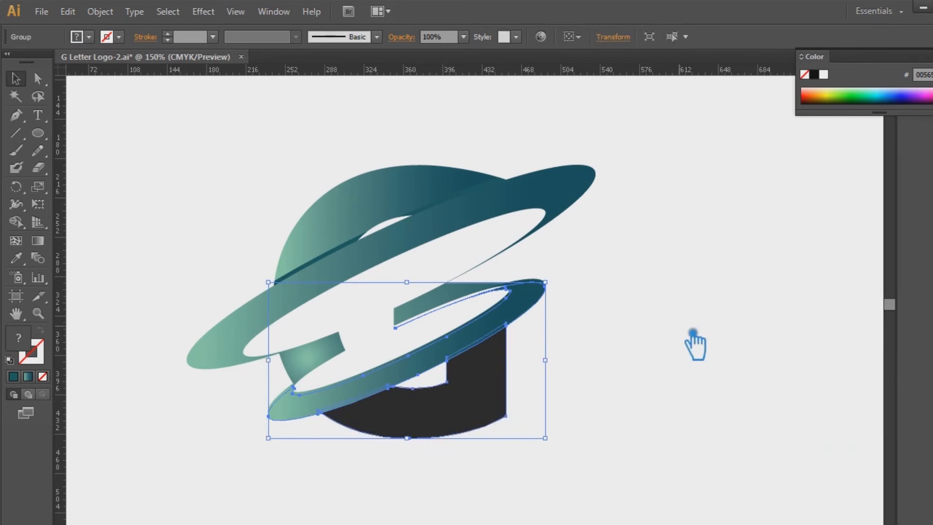
# - Ungroup the divided lower shapes and delete the excess lower ring copy
pyautogui.rightClick(442, 348)
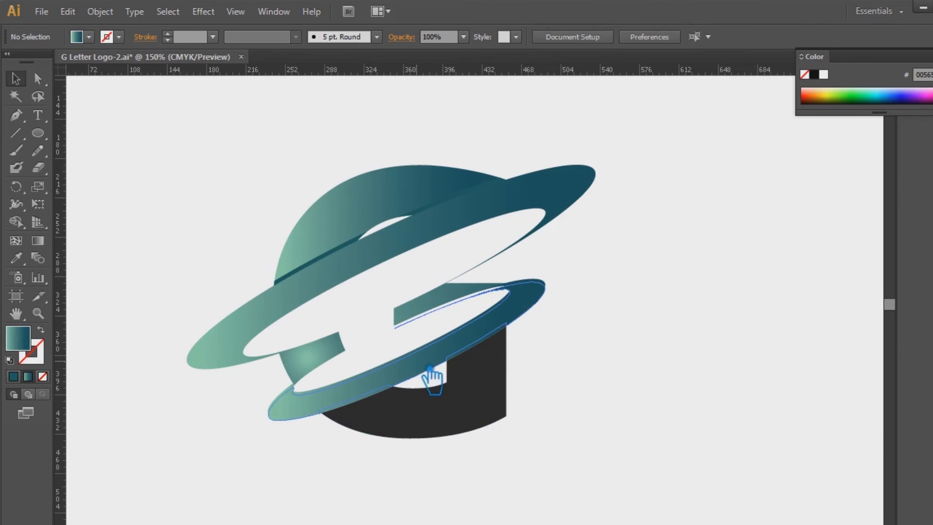
pyautogui.click(430, 369)
pyautogui.click(677, 381)
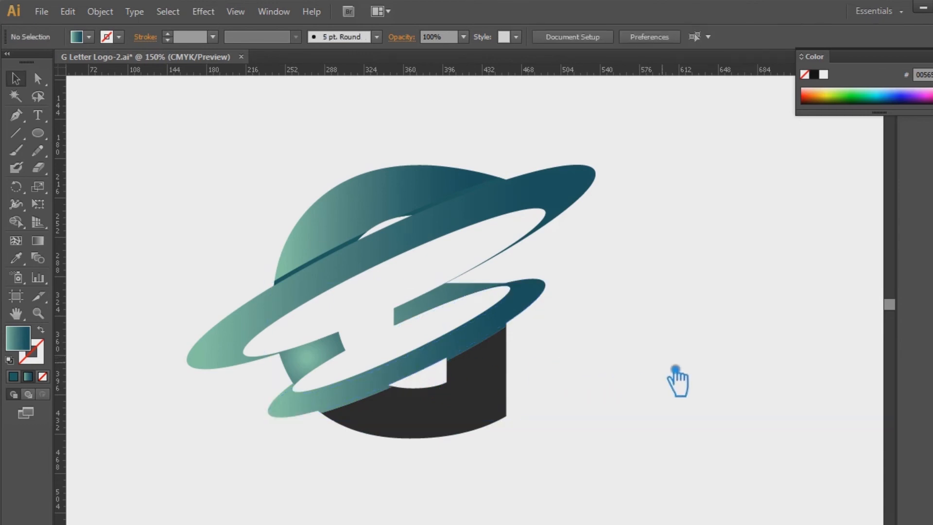
# - Group the two thin strips beneath the lower ring and sample the upper strips' dark teal onto them with the Eyedropper
pyautogui.click(481, 357)
pyautogui.keyDown('shift'); pyautogui.click(369, 396); pyautogui.keyUp('shift')
pyautogui.hotkey('ctrl', 'g')
pyautogui.click(16, 259)
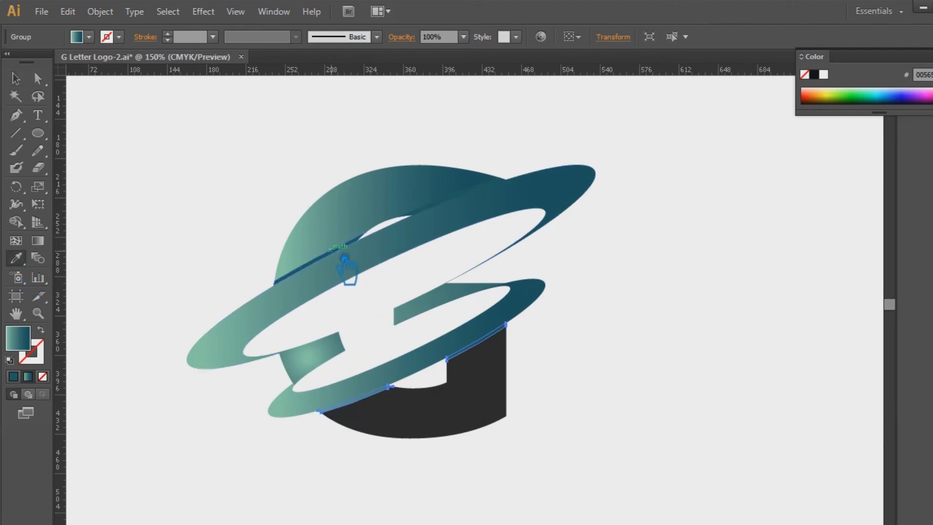
pyautogui.click(345, 259)
pyautogui.press('v')
pyautogui.click(675, 258)
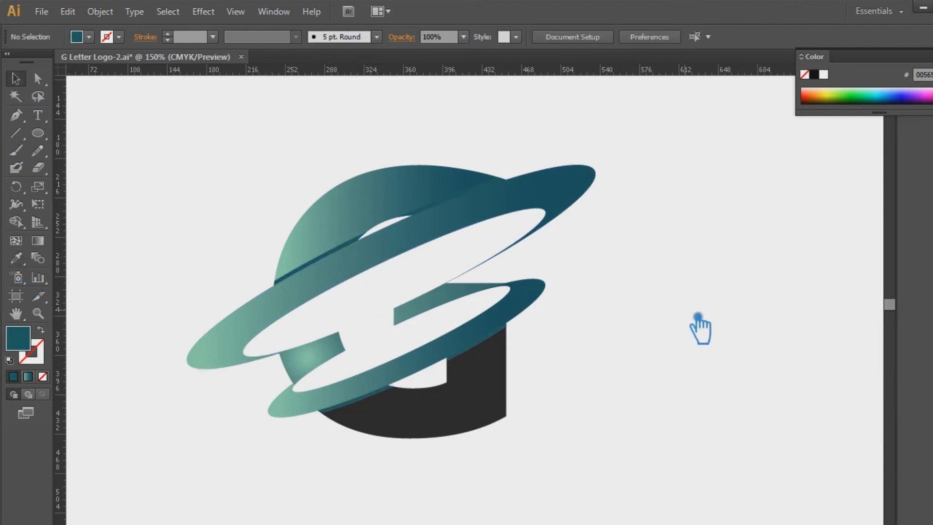
# - Change the lower G piece's fill to a lighter dark grey and deselect it
pyautogui.click(473, 412)
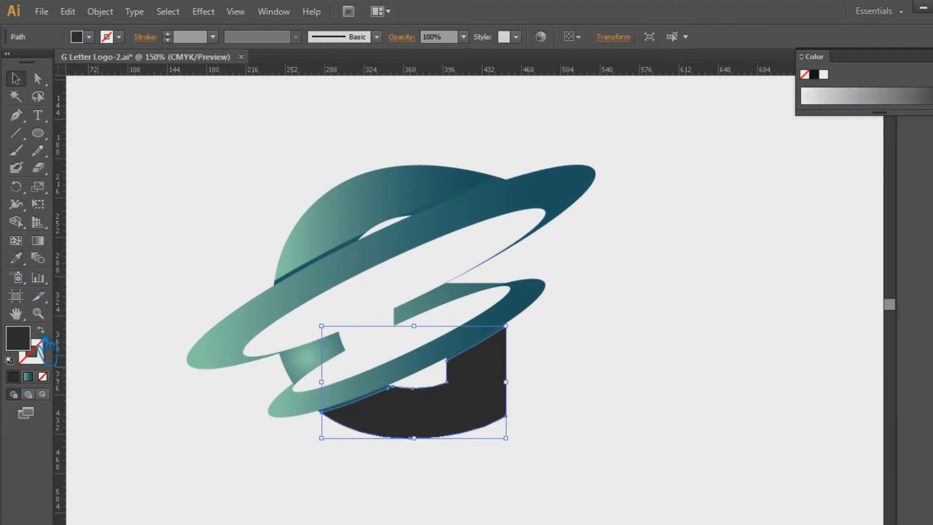
pyautogui.doubleClick(25, 349)
pyautogui.moveTo(533, 356); pyautogui.dragTo(530, 339)
pyautogui.click(895, 195)
pyautogui.click(826, 220)
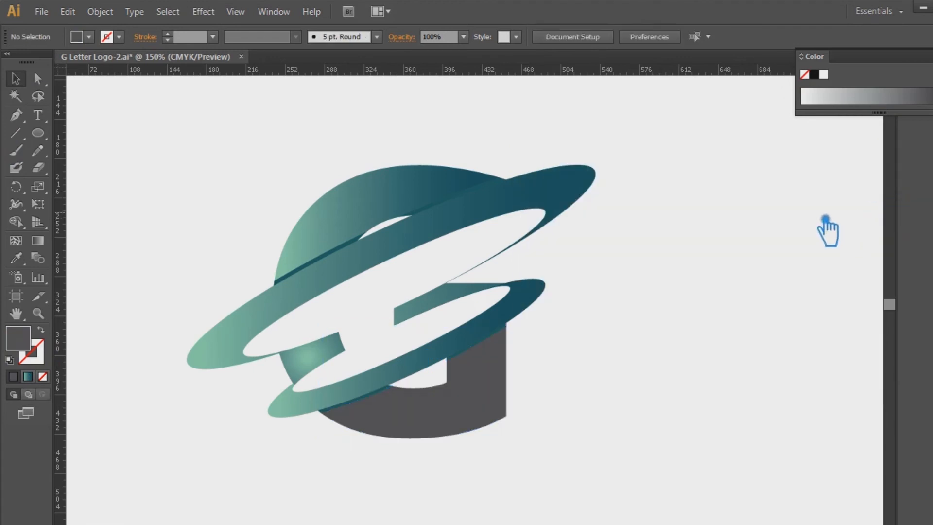
# - Move the lower ring gradient's dark stop to 100% and its midpoint to 55.33%, and deselect the ring
pyautogui.click(500, 377)
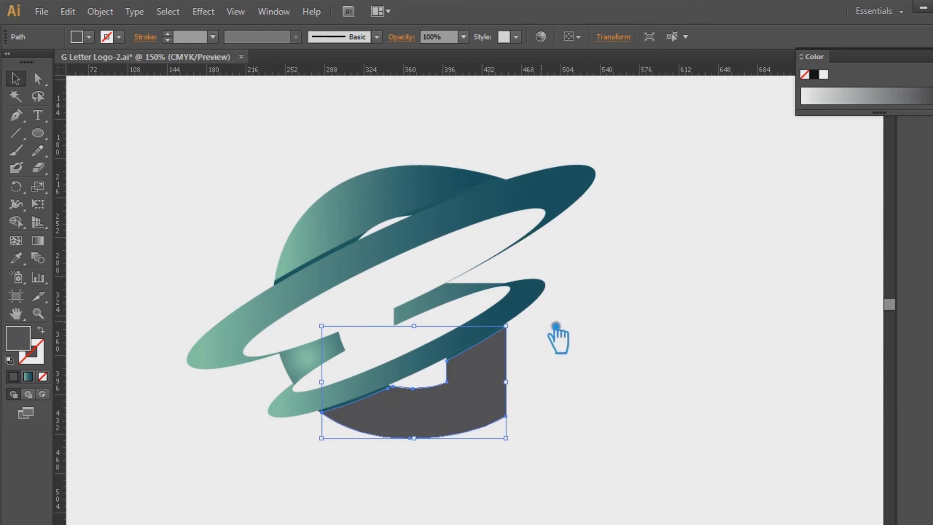
pyautogui.click(537, 304)
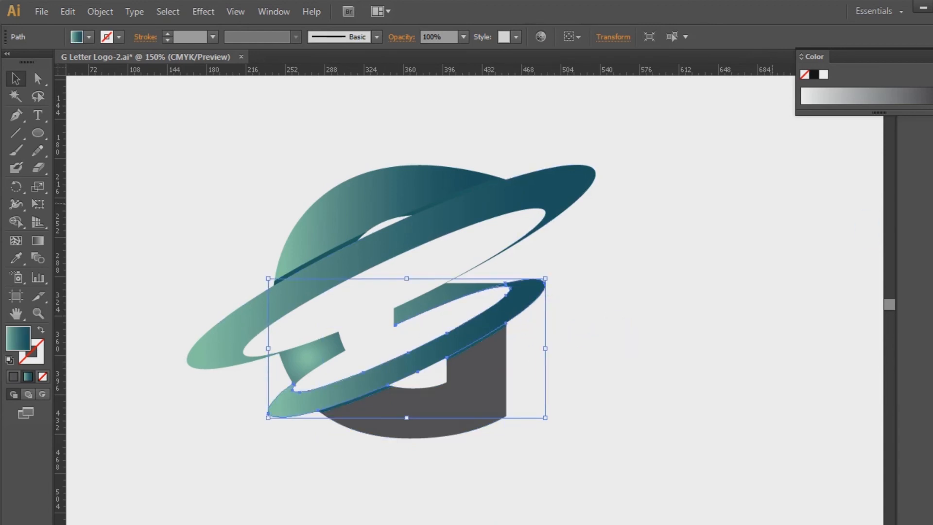
pyautogui.hotkey('ctrl', 'F9')
pyautogui.moveTo(913, 279); pyautogui.dragTo(932, 280)
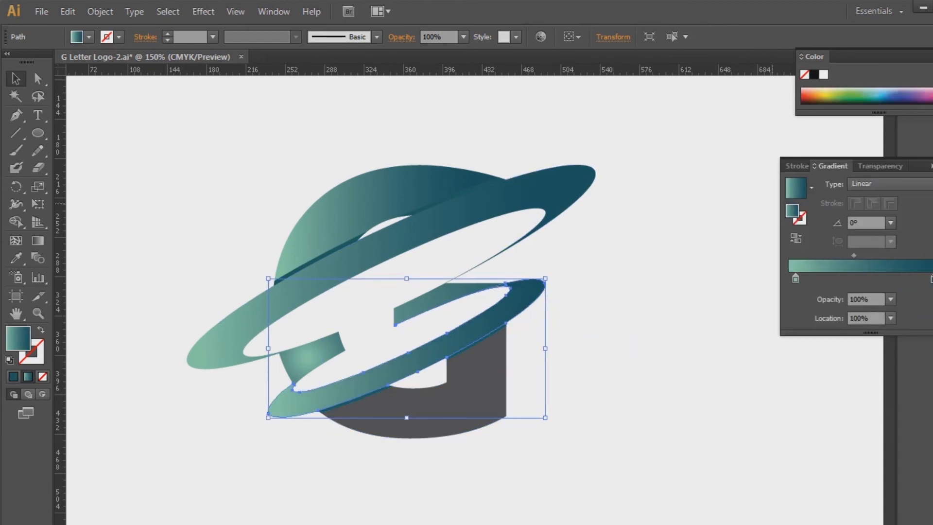
pyautogui.moveTo(854, 256); pyautogui.dragTo(872, 255)
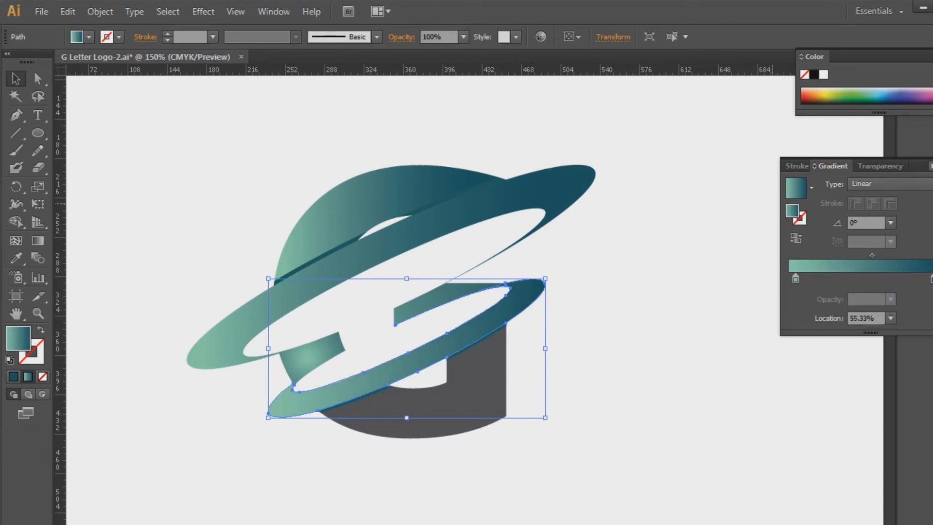
pyautogui.hotkey('ctrl', 'F9')
pyautogui.click(691, 292)
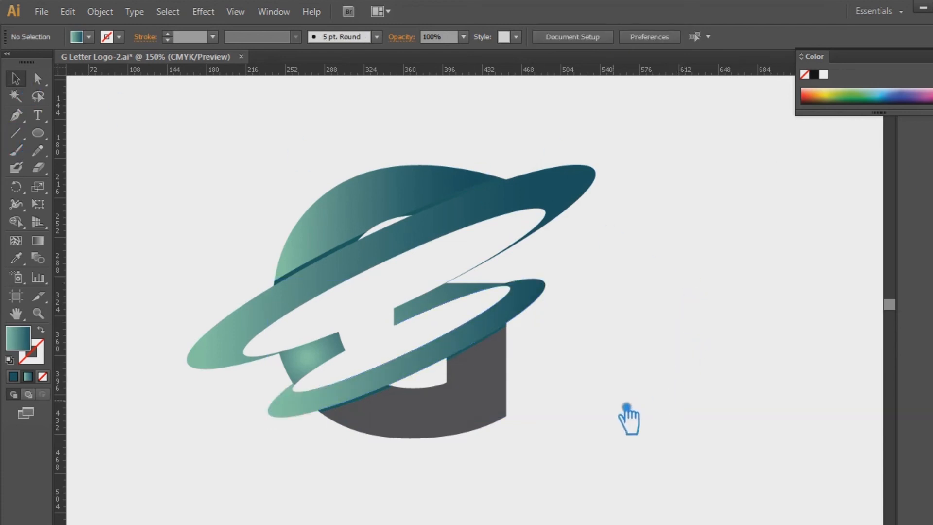
# - Sample the upper G piece's linear gradient onto the lower G piece with the Eyedropper, and deselect it
pyautogui.click(471, 427)
pyautogui.click(427, 194)
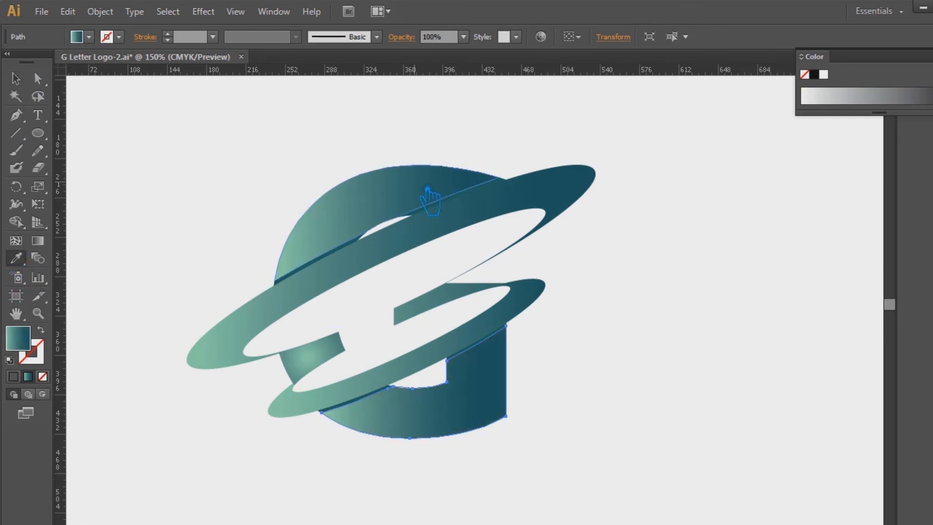
pyautogui.press('v')
pyautogui.click(697, 355)
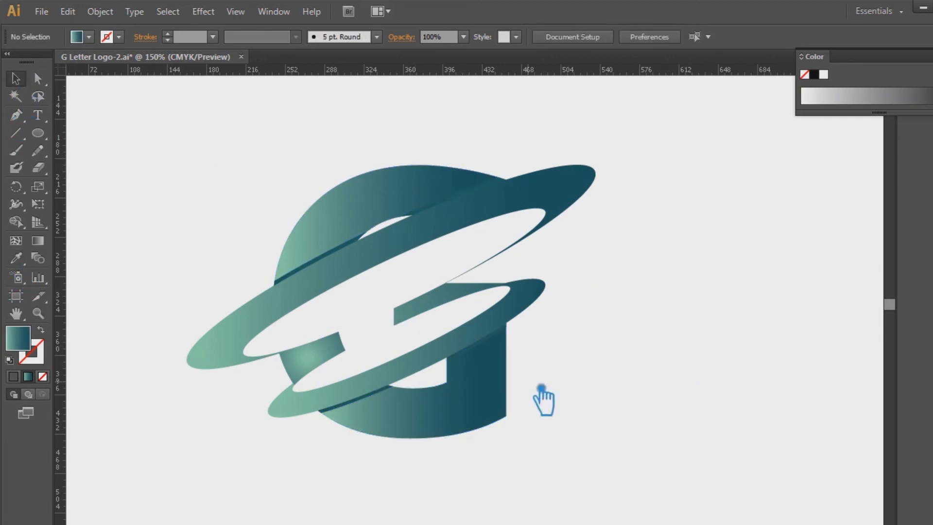